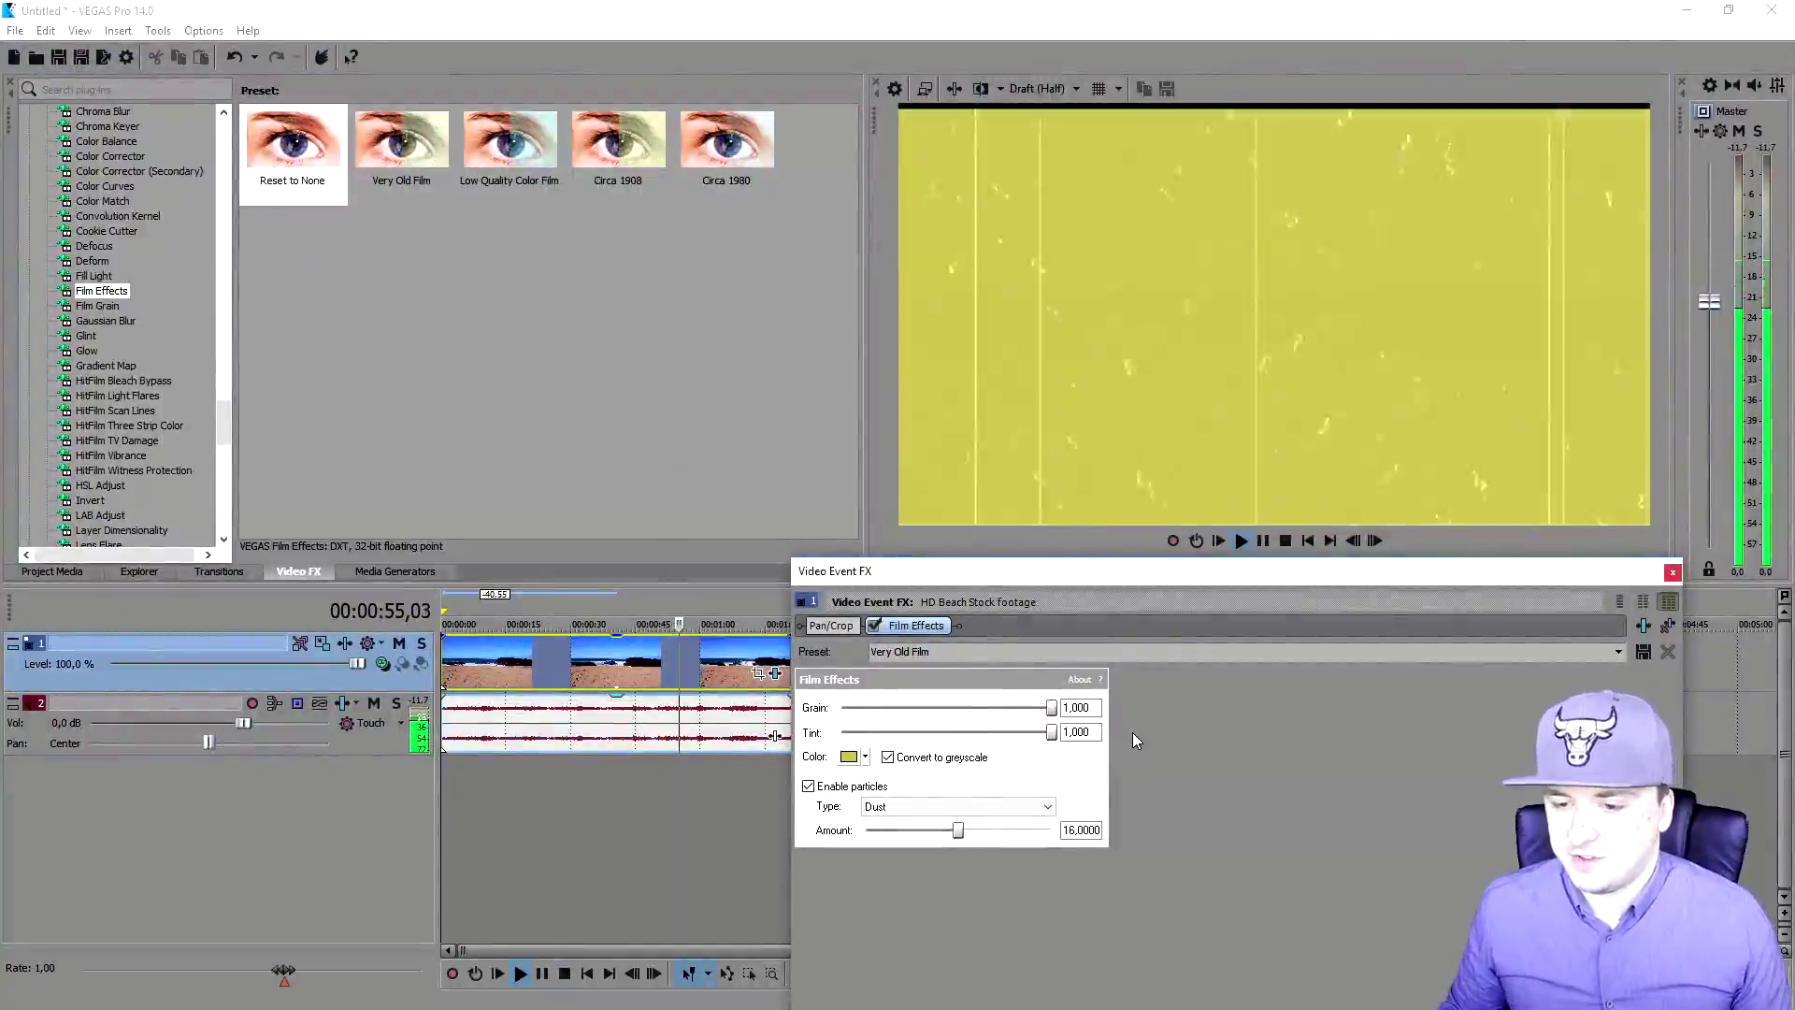
- Lower the Very Old Film tint to about 0.397 and set the tint colour to black
left_click_drag(1051, 732, 841, 733)
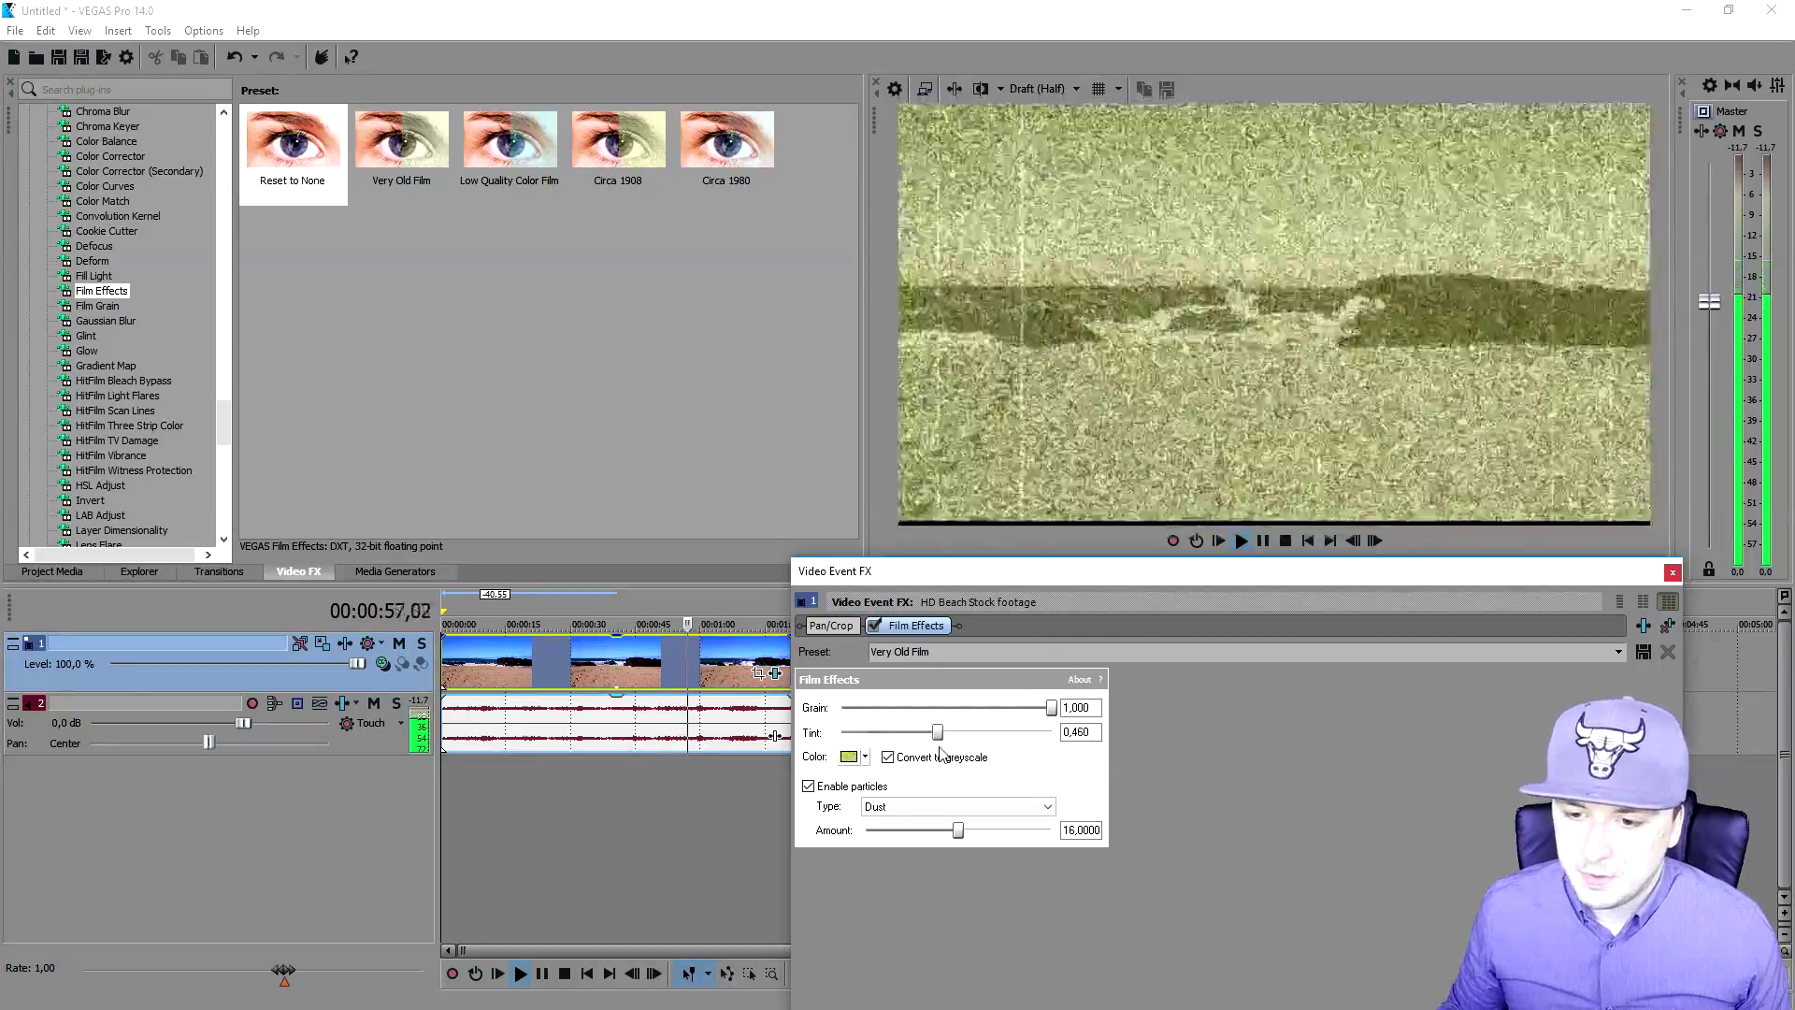
left_click(861, 759)
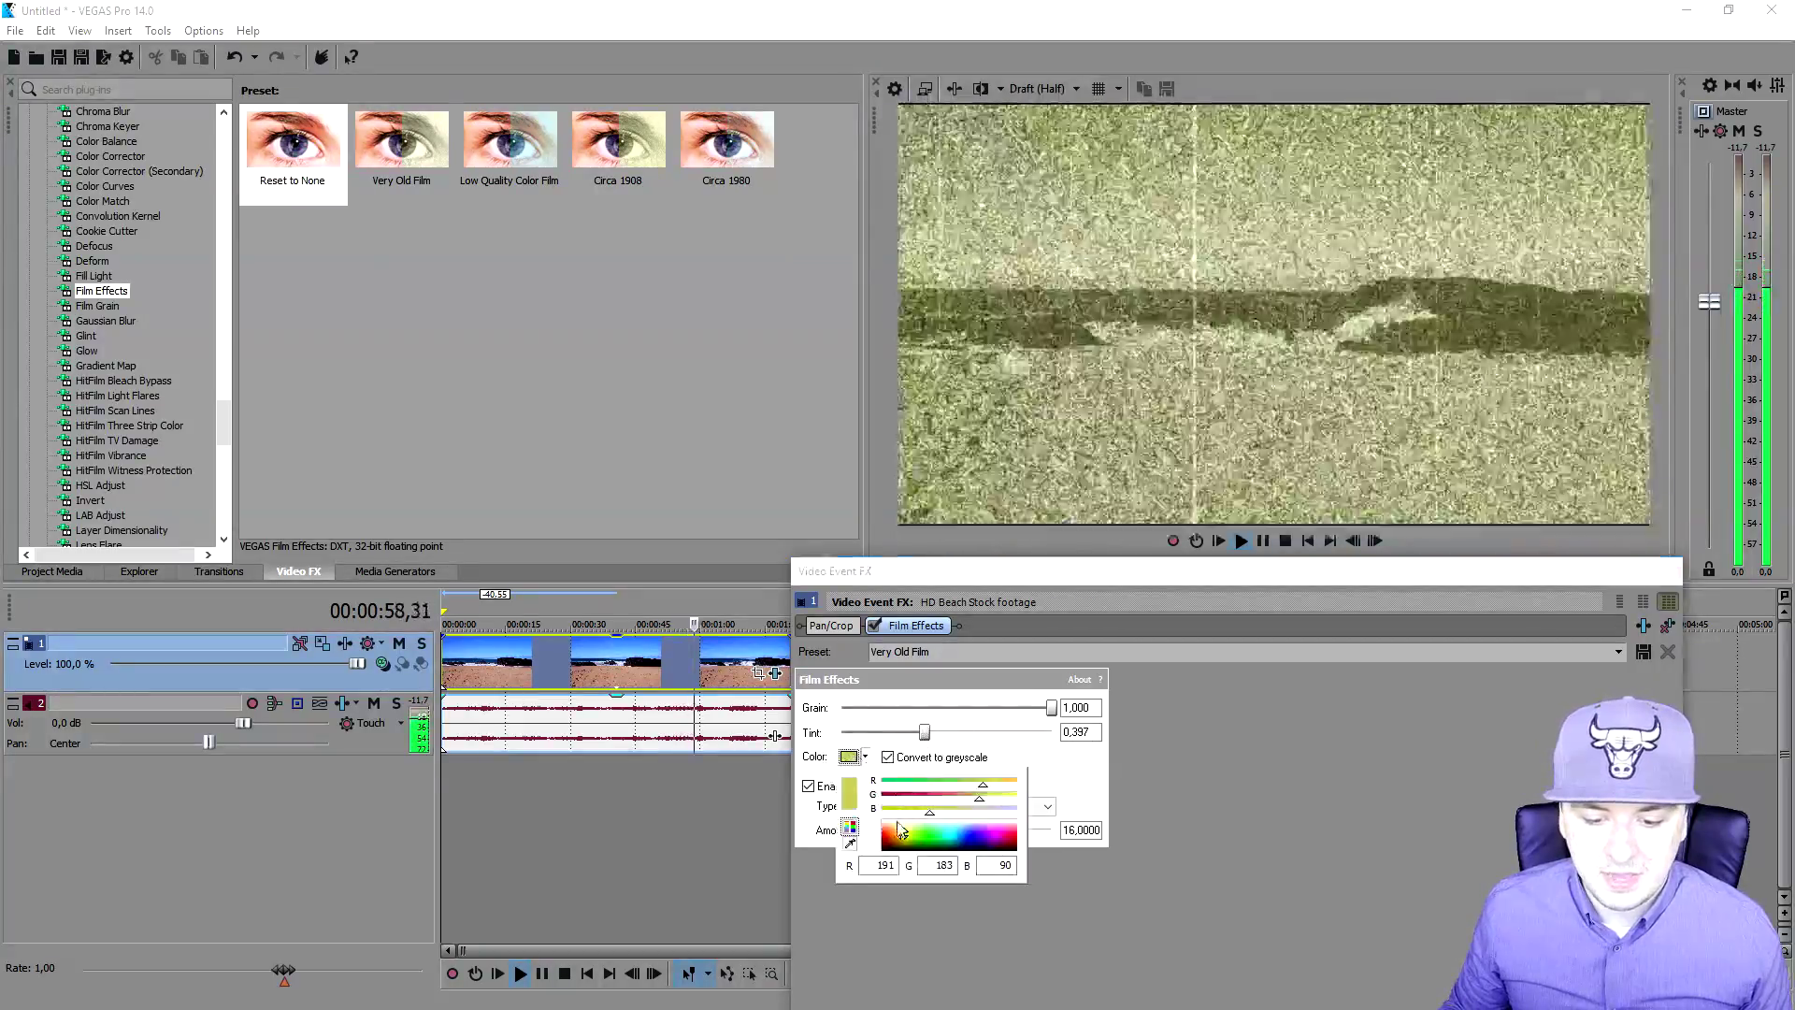
left_click_drag(903, 840, 862, 879)
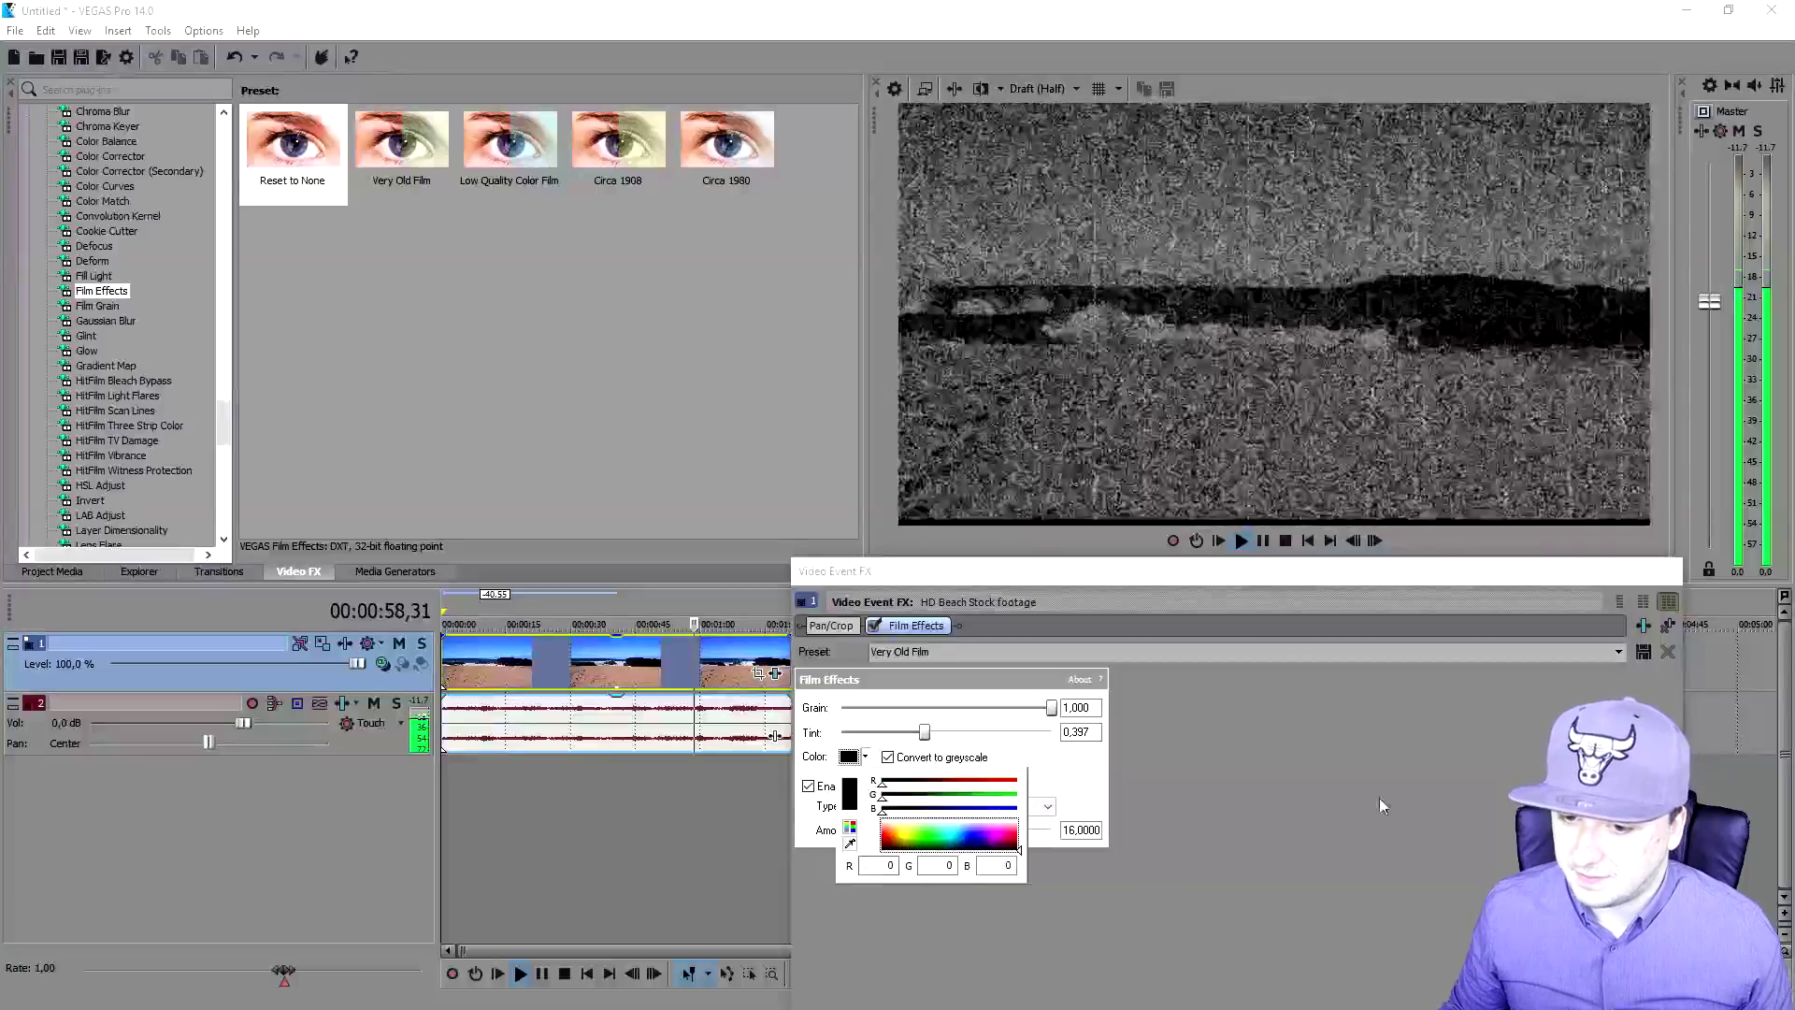
left_click(1386, 802)
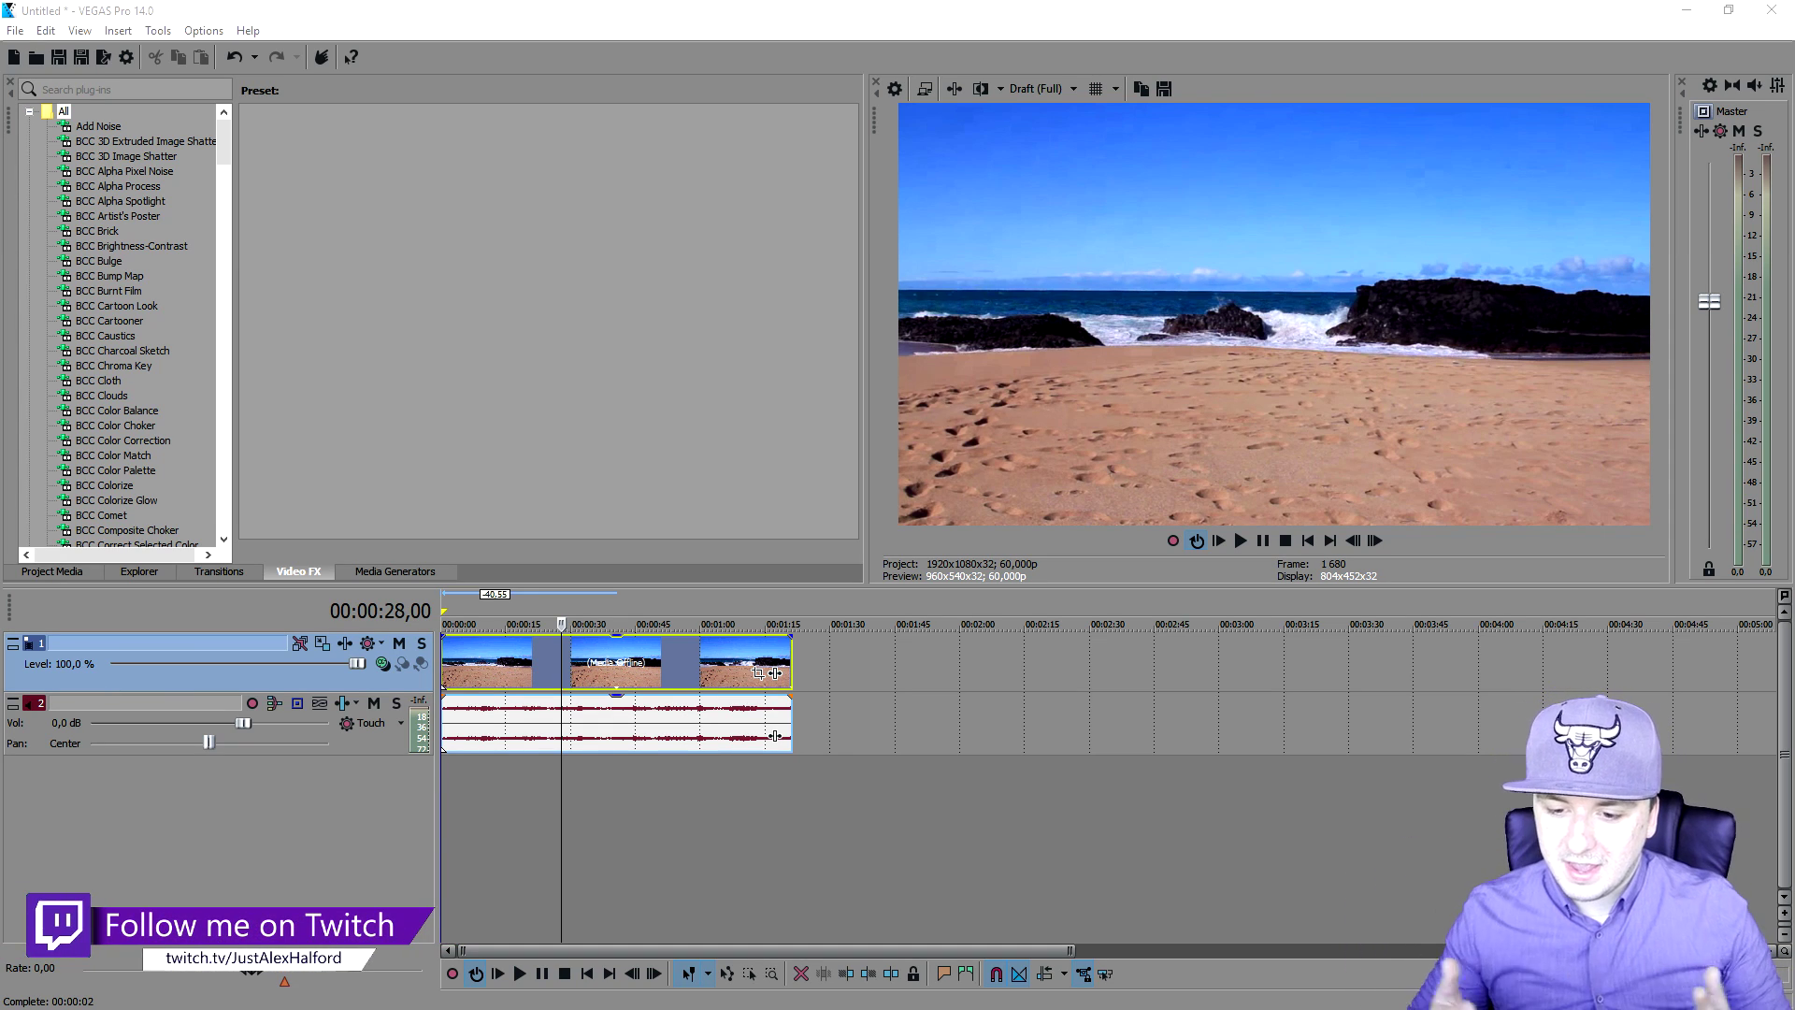
- Move the playhead to about 31 s, turn off looping, and stop maintaining the clip's aspect ratio
left_click(576, 667)
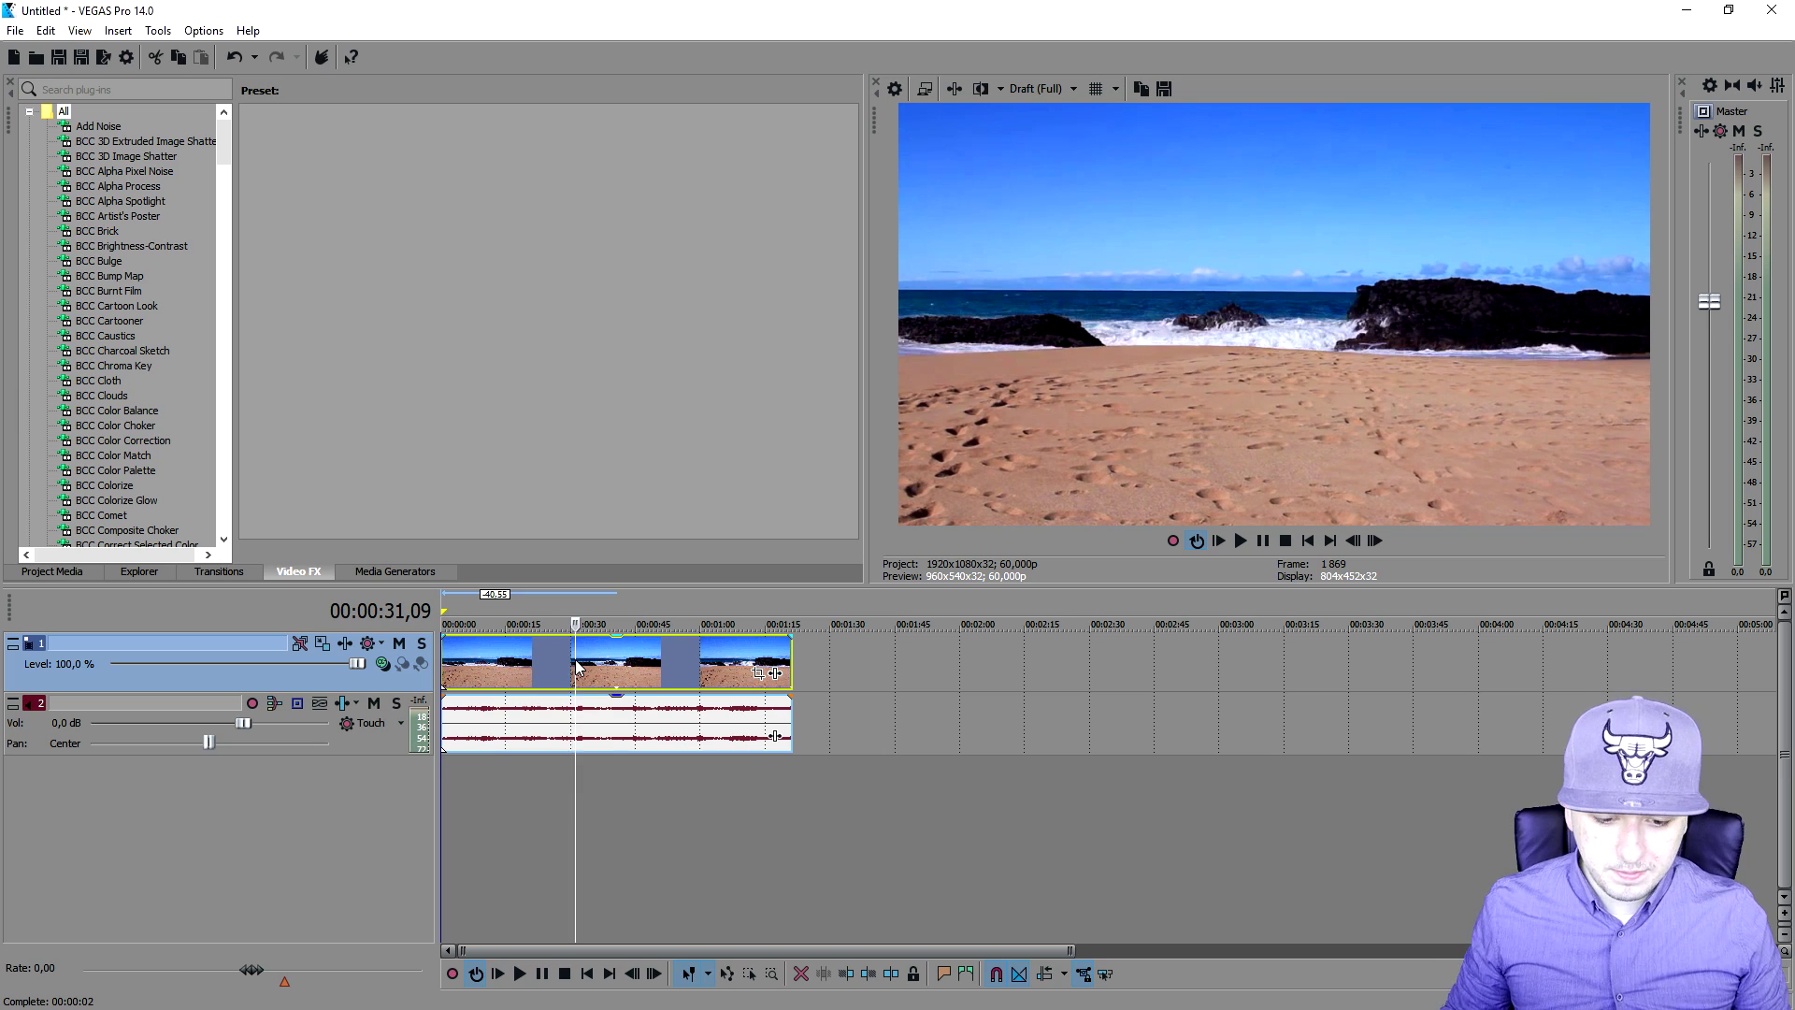
left_click(1196, 541)
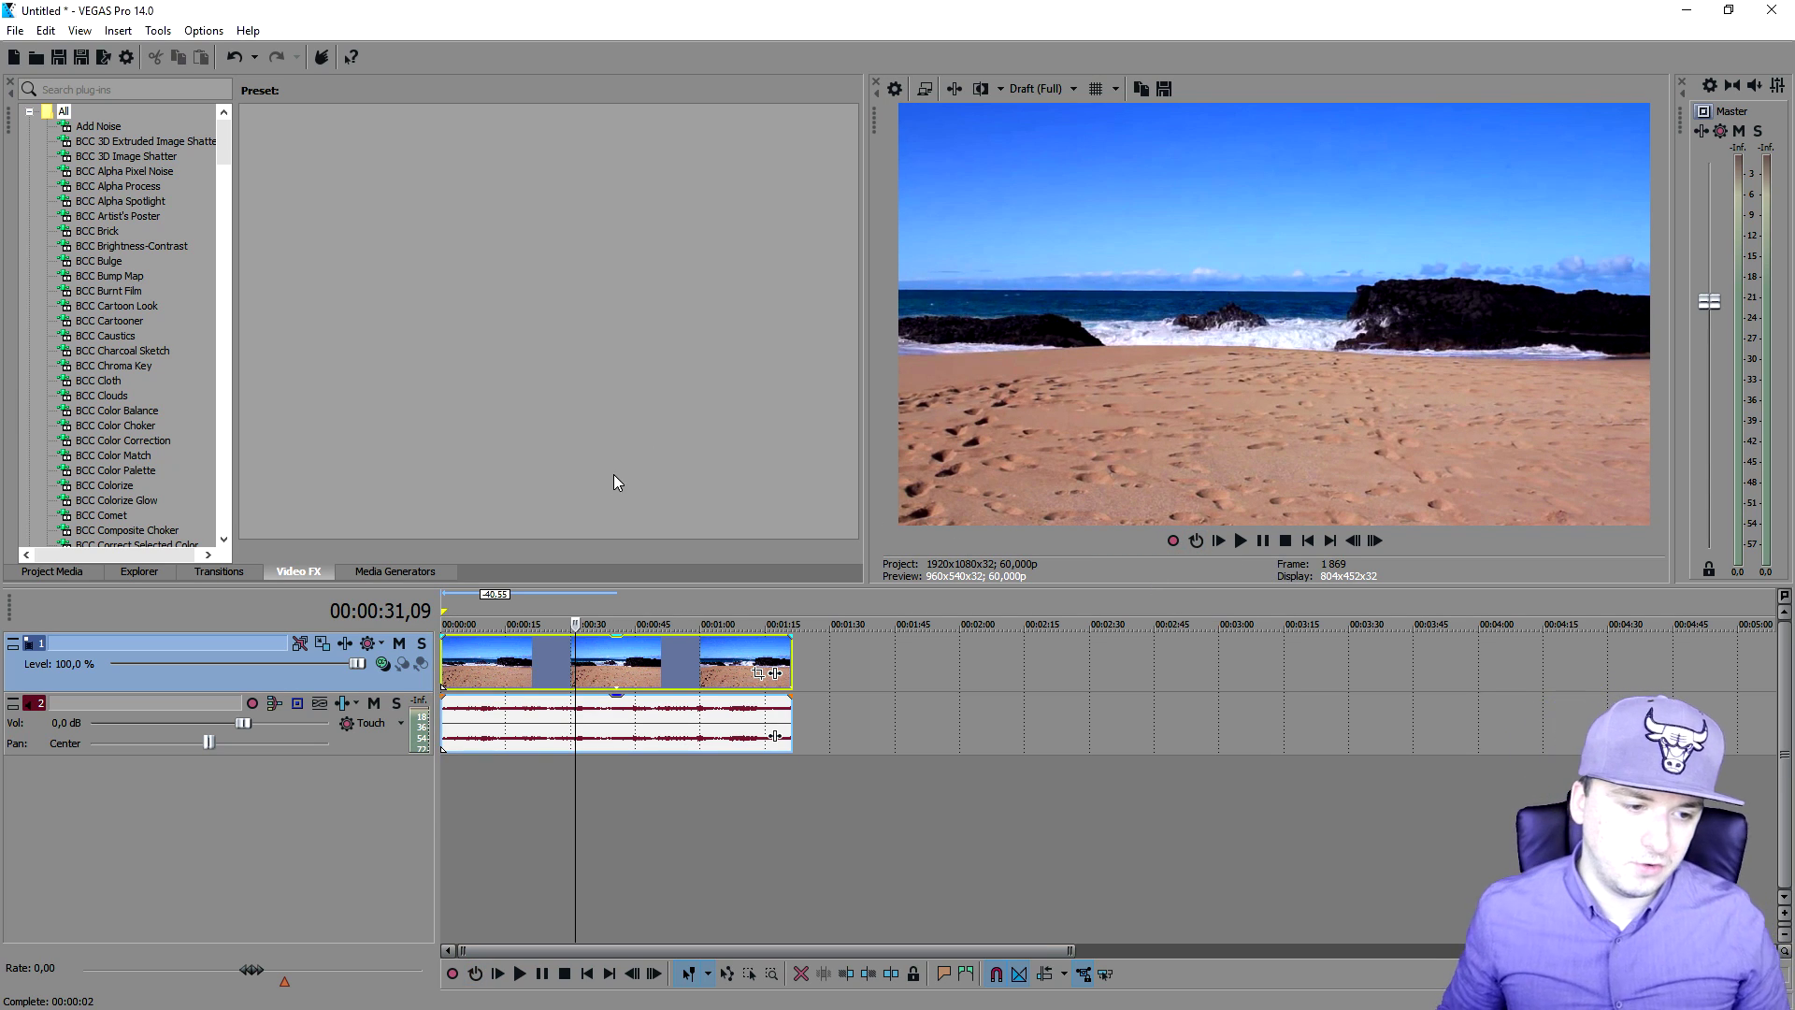
right_click(624, 664)
left_click(659, 629)
left_click(804, 317)
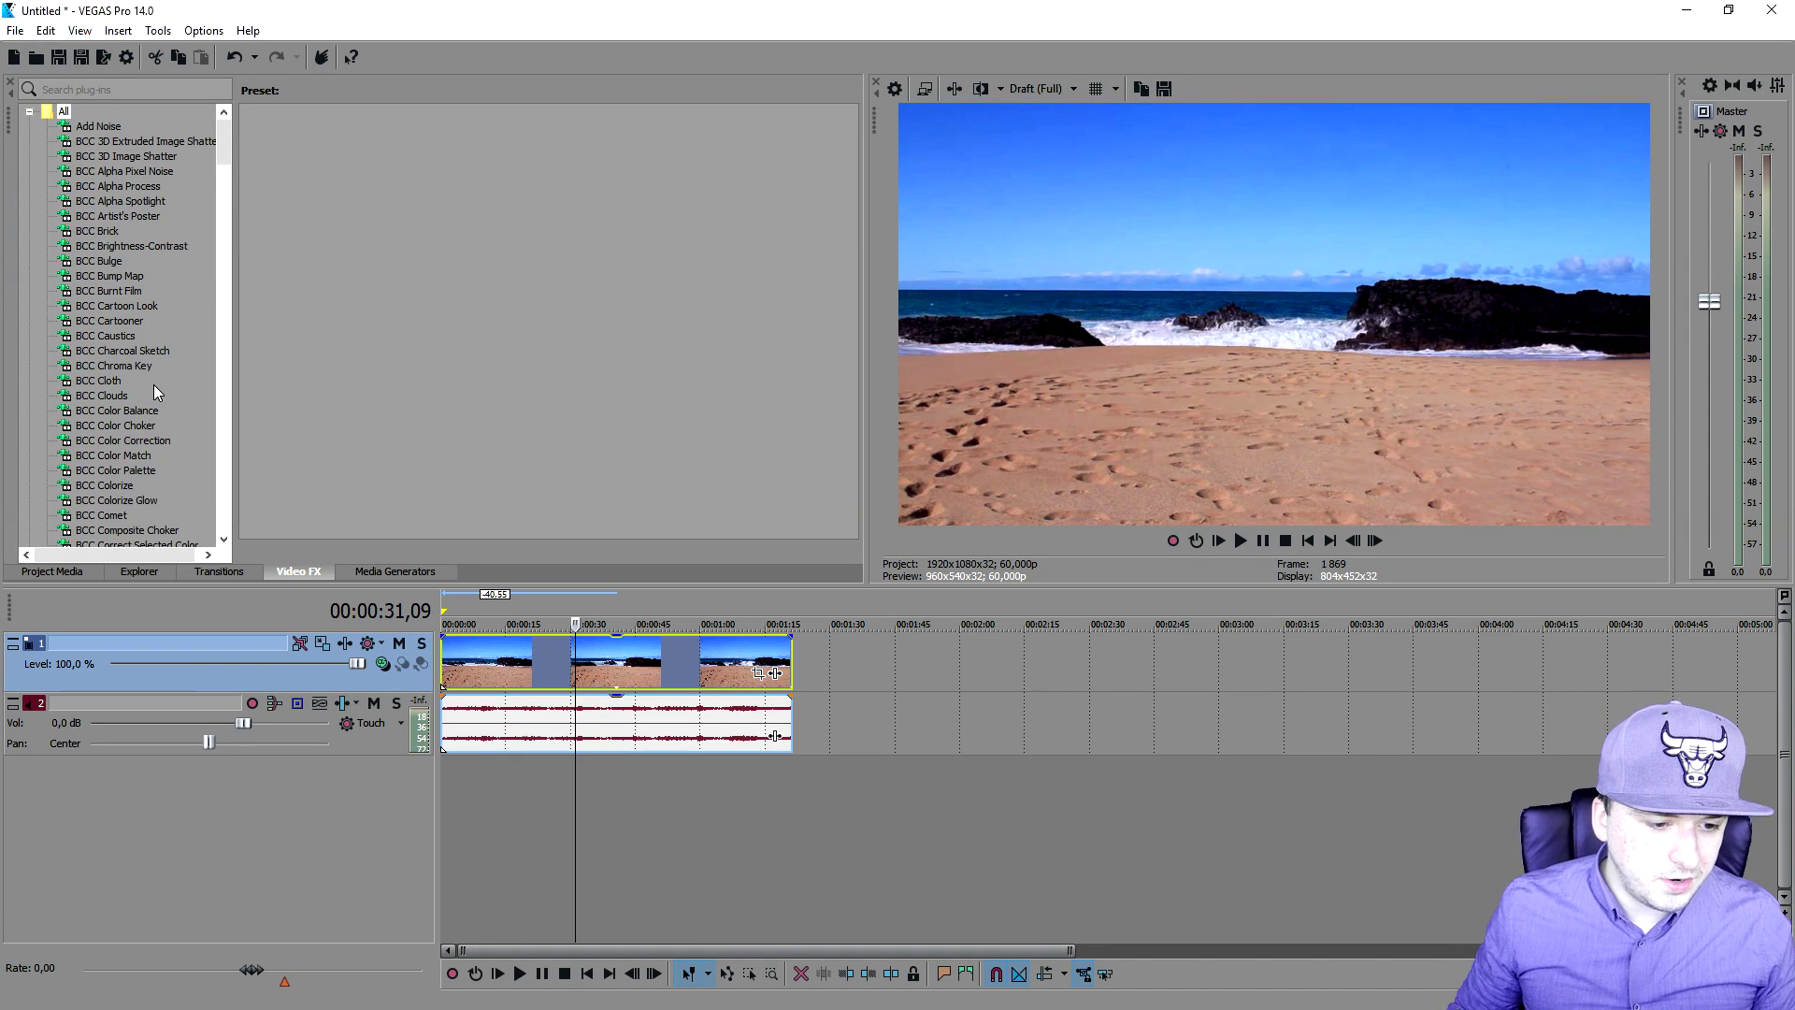
- Scroll the Video FX list and select Film Effects to show its presets
scroll(155, 392, "down", 20)
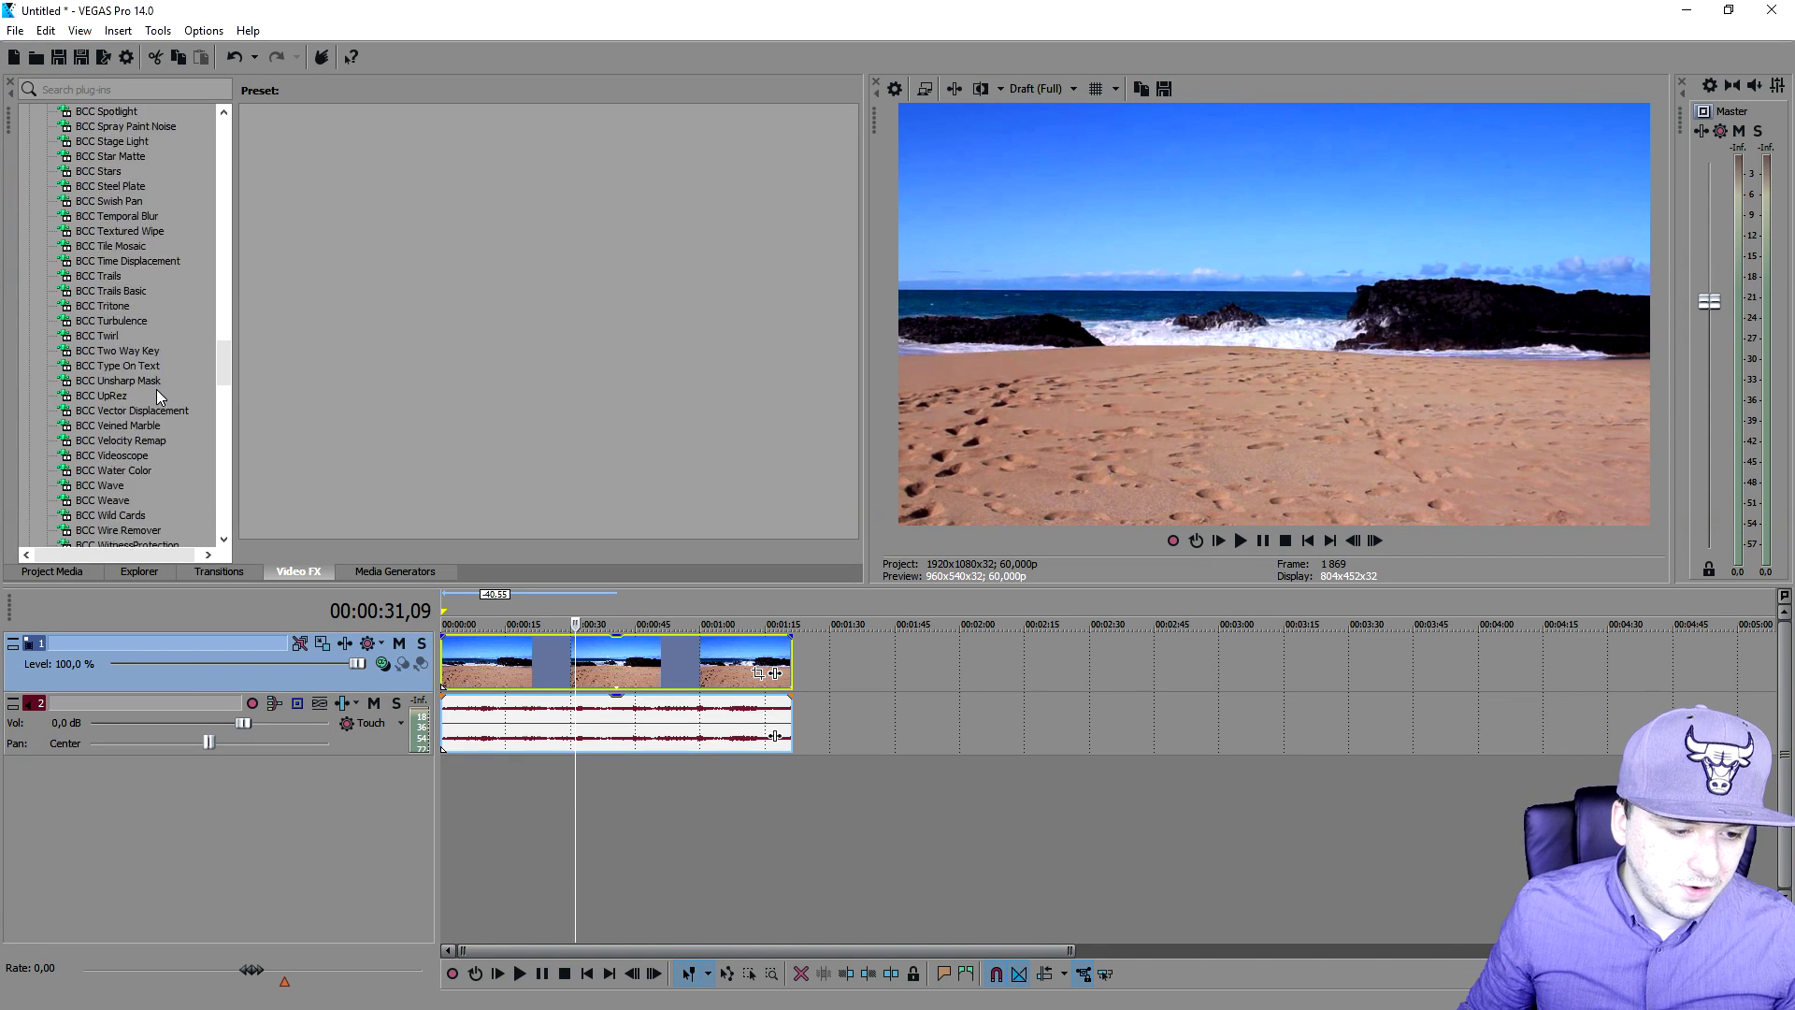
scroll(155, 389, "down", 4)
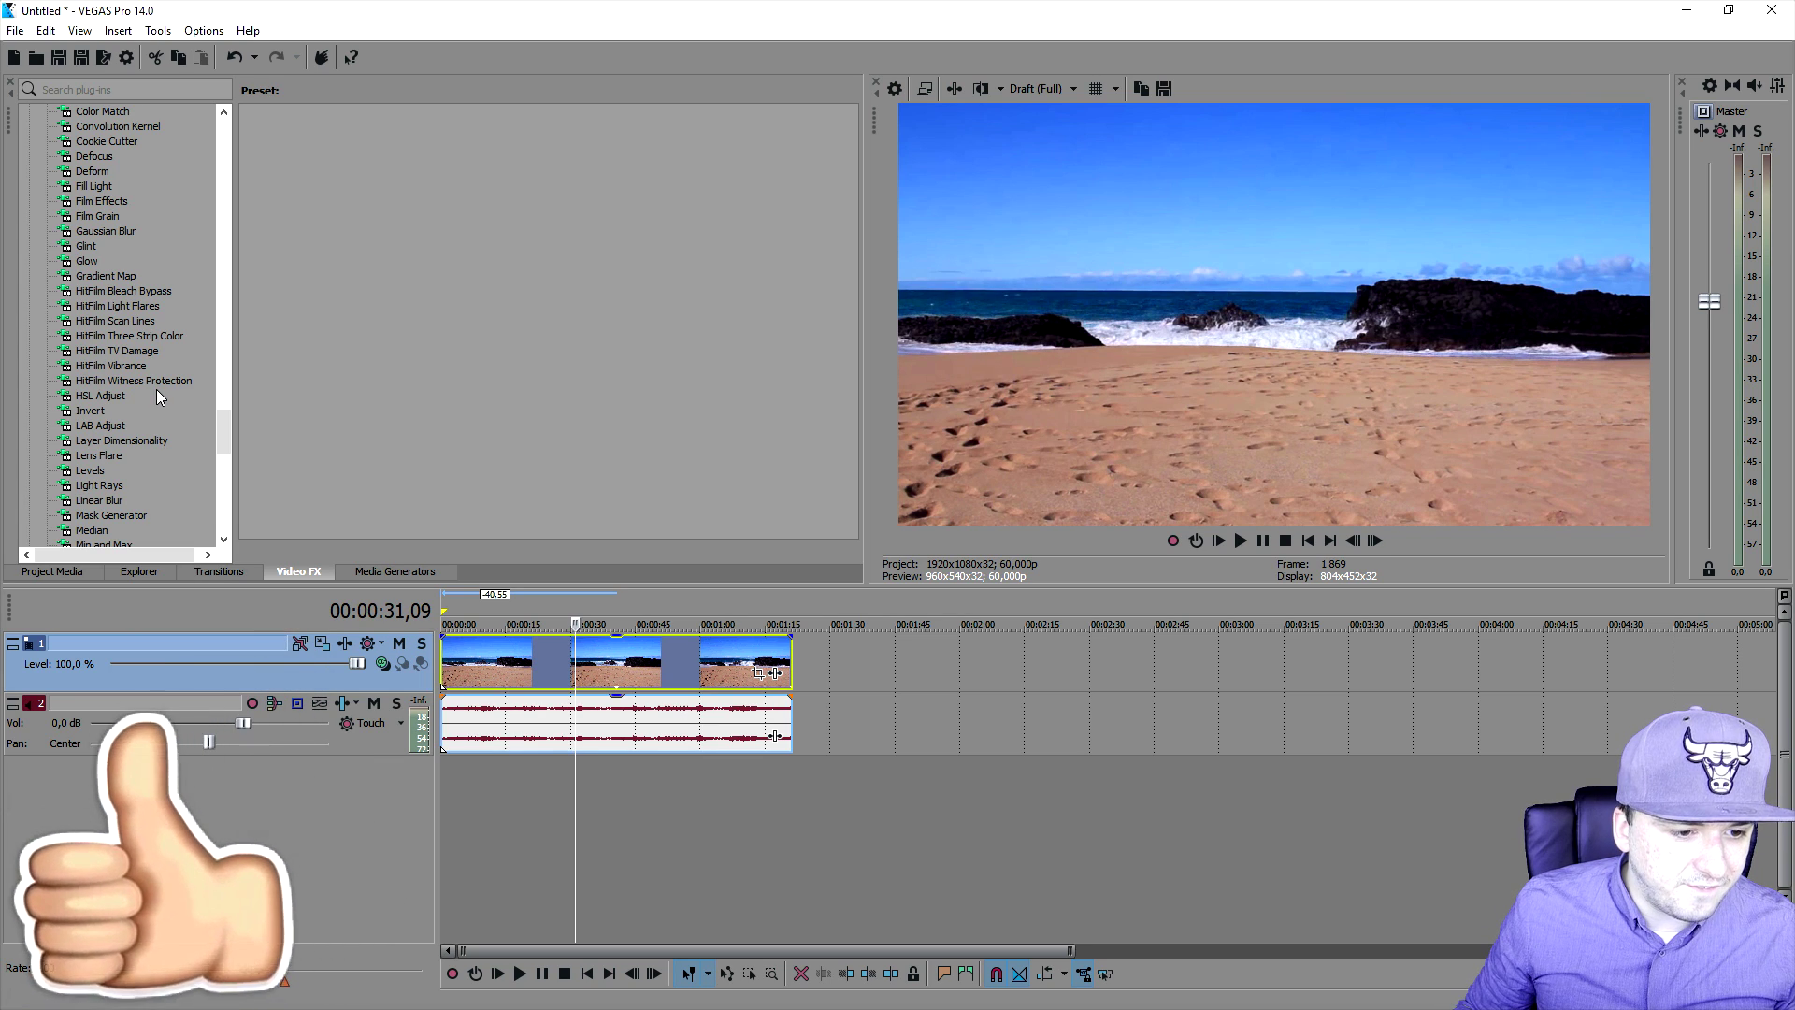
scroll(156, 394, "up", 4)
scroll(155, 394, "down", 2)
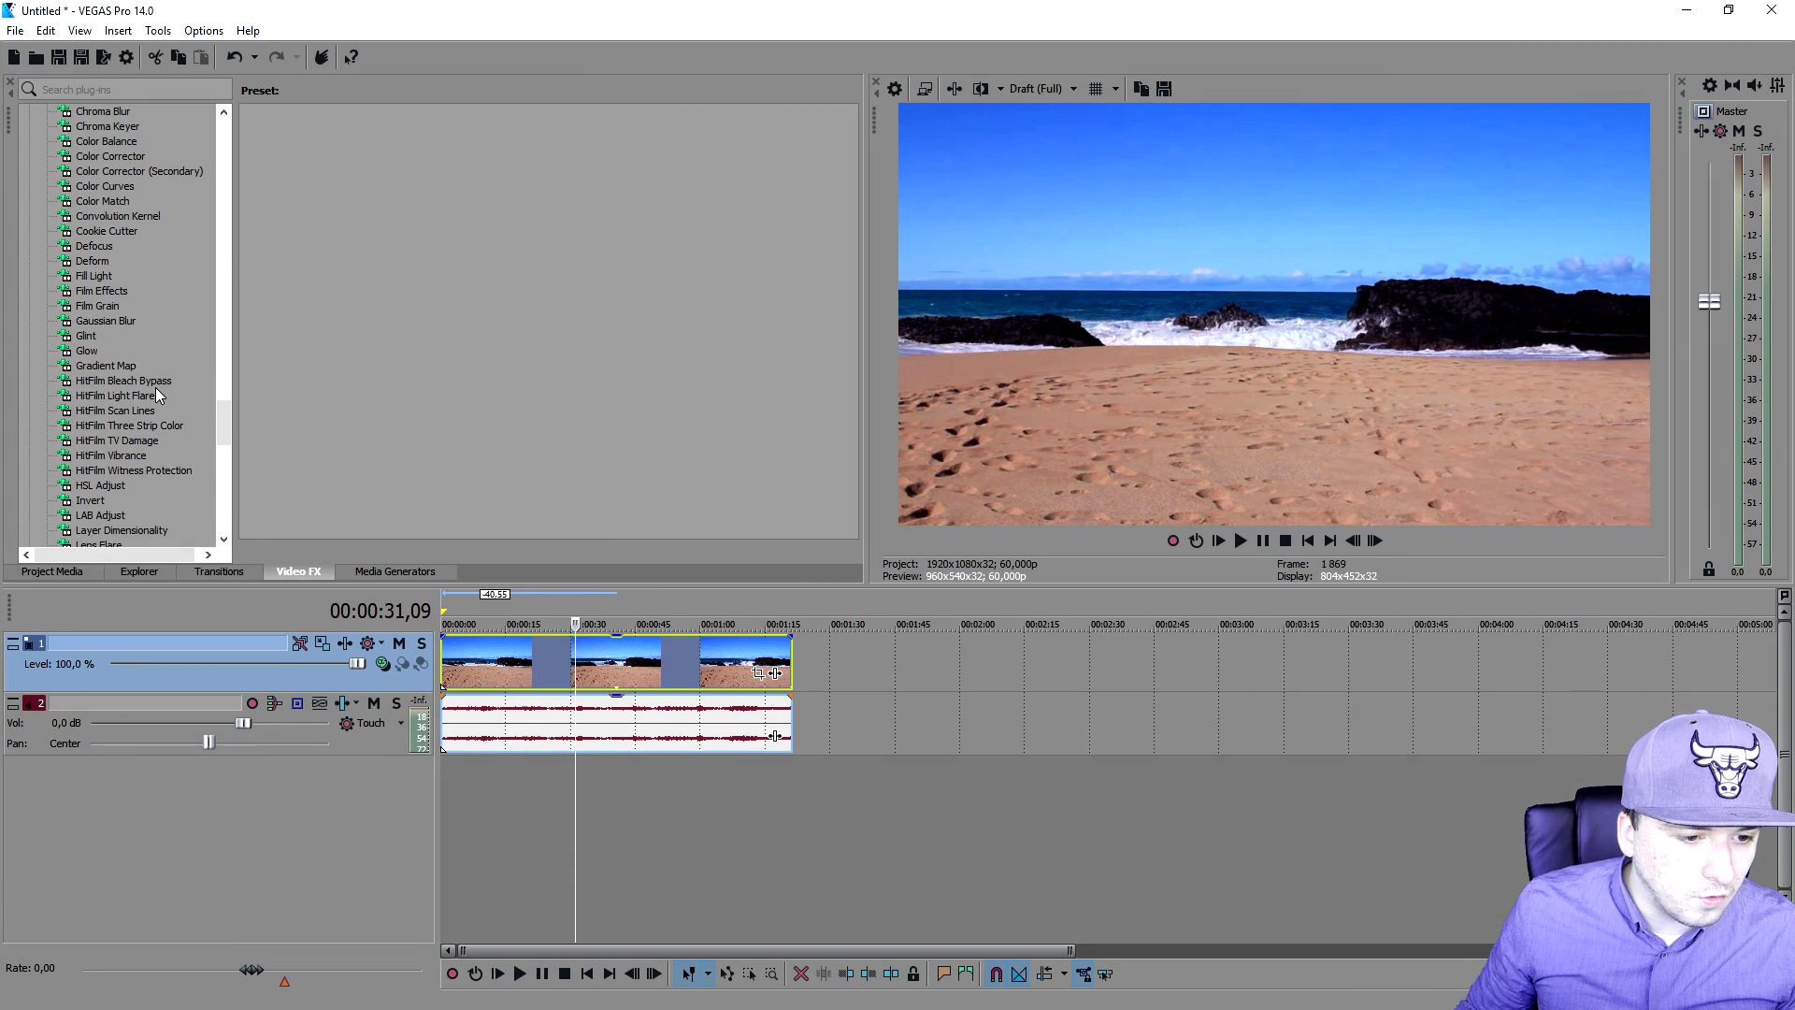
left_click(107, 290)
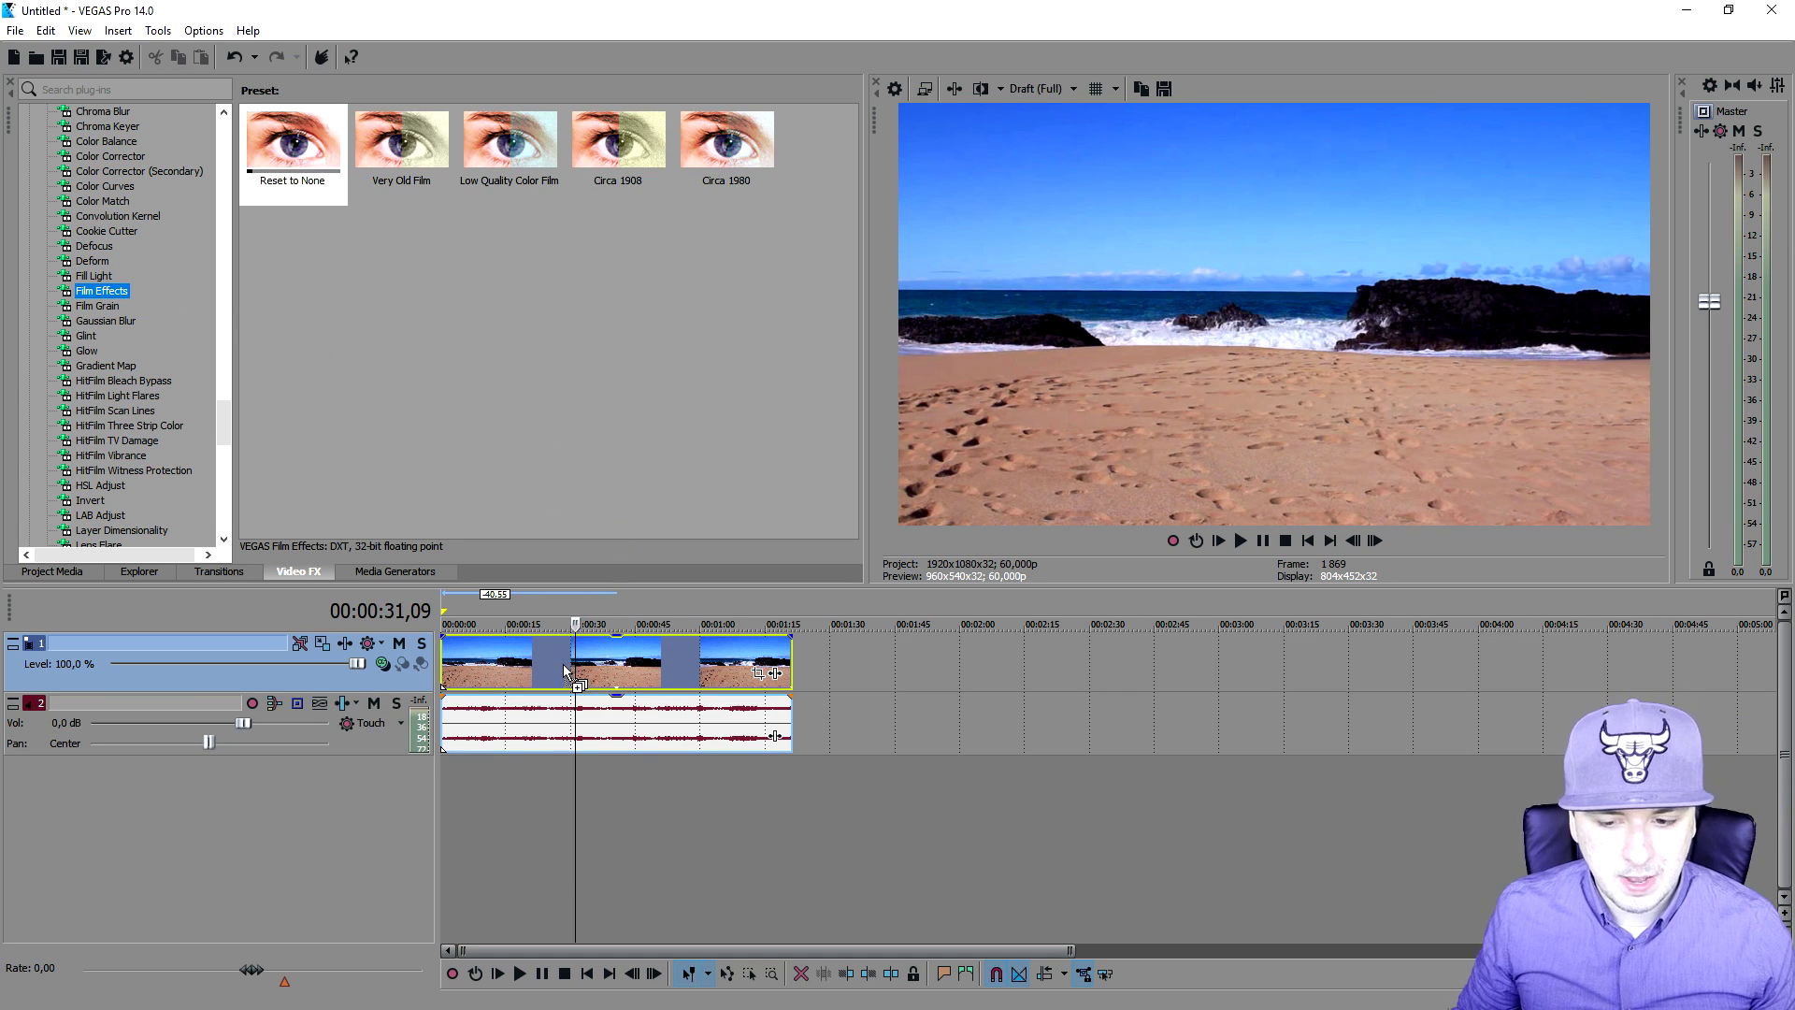
- Apply Film Effects to the beach clip and pick Very Old Film from its preset list
left_click_drag(563, 663, 564, 665)
left_click_drag(921, 350, 963, 530)
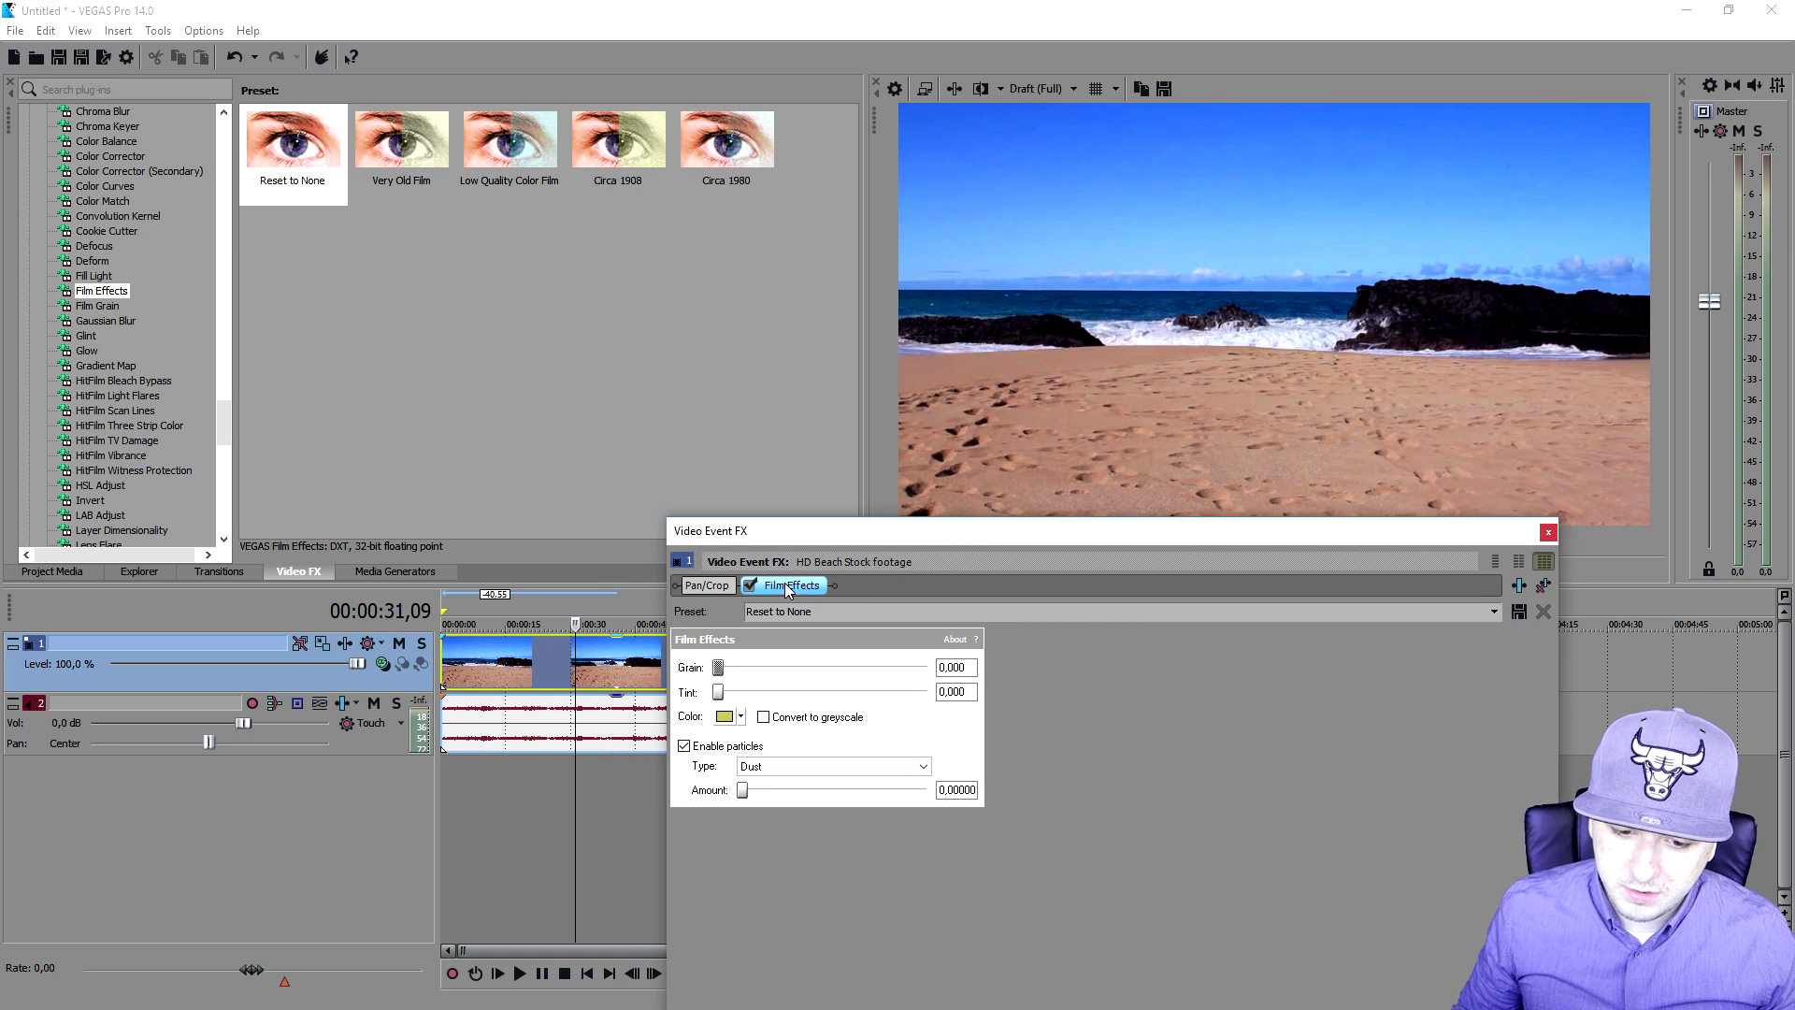
left_click(1494, 611)
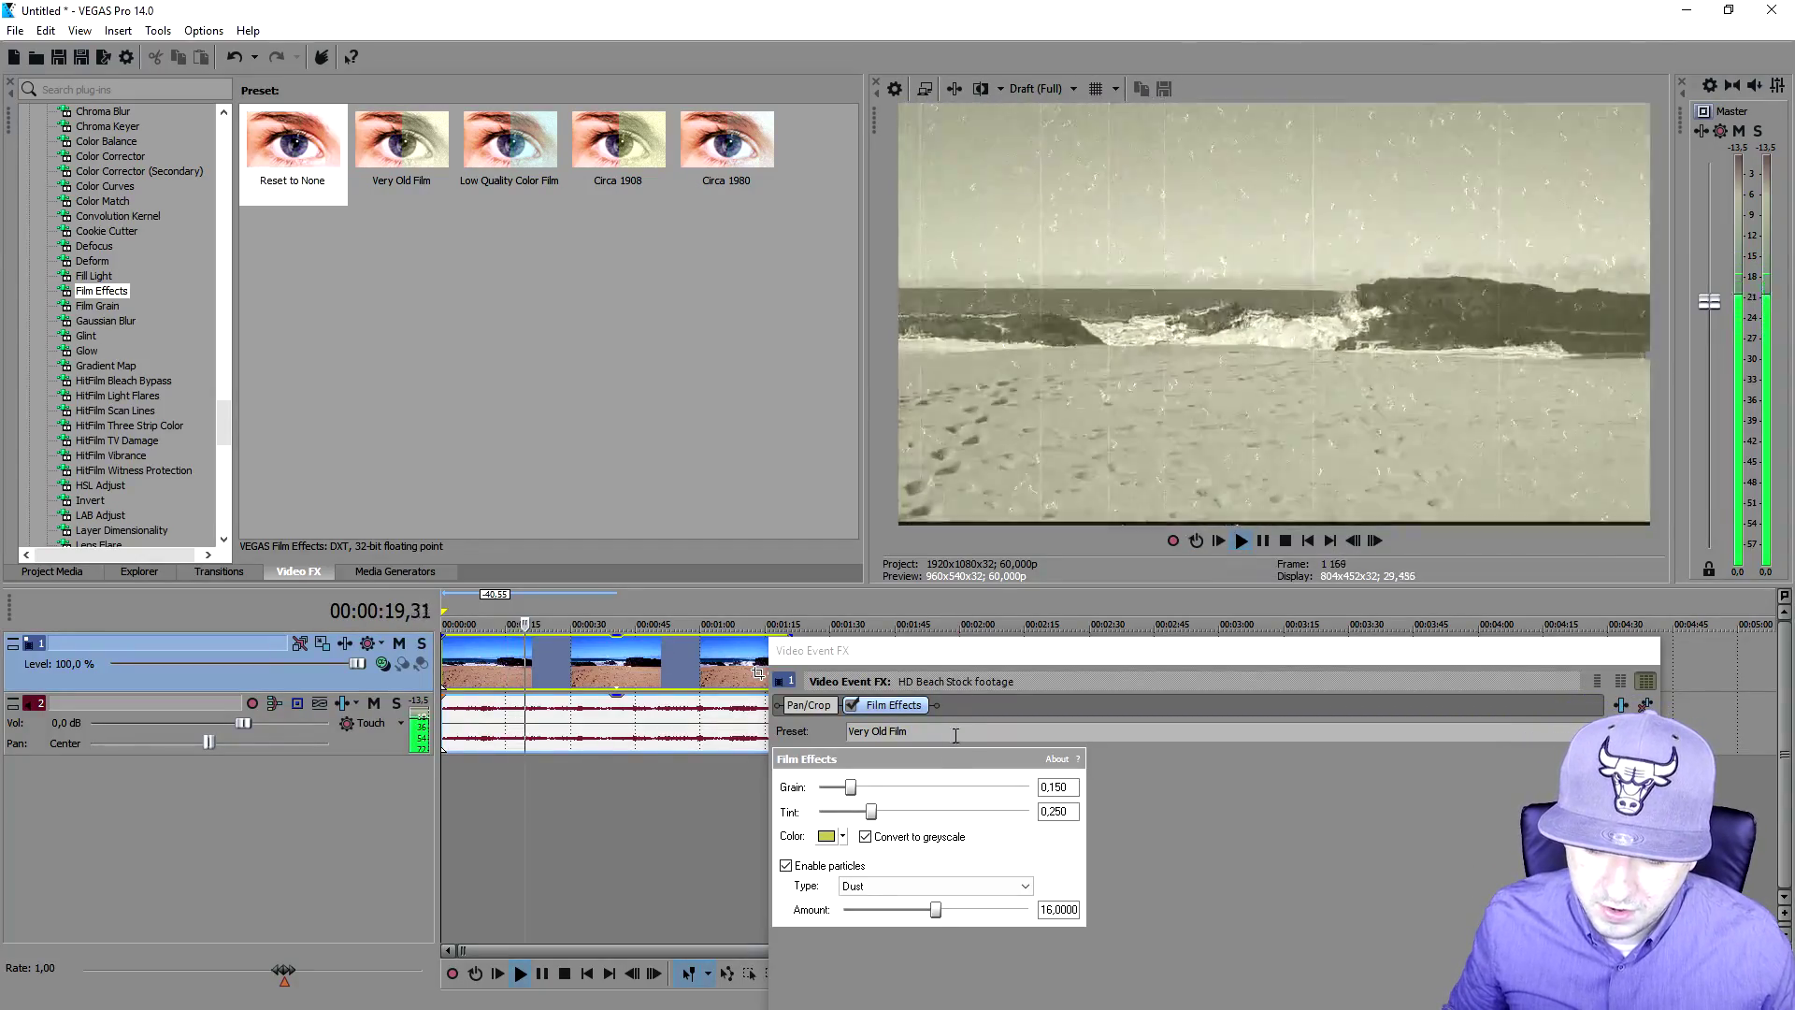
- Choose the Low Quality Color Film preset, then reopen the list to choose Circa 1908
left_click(956, 735)
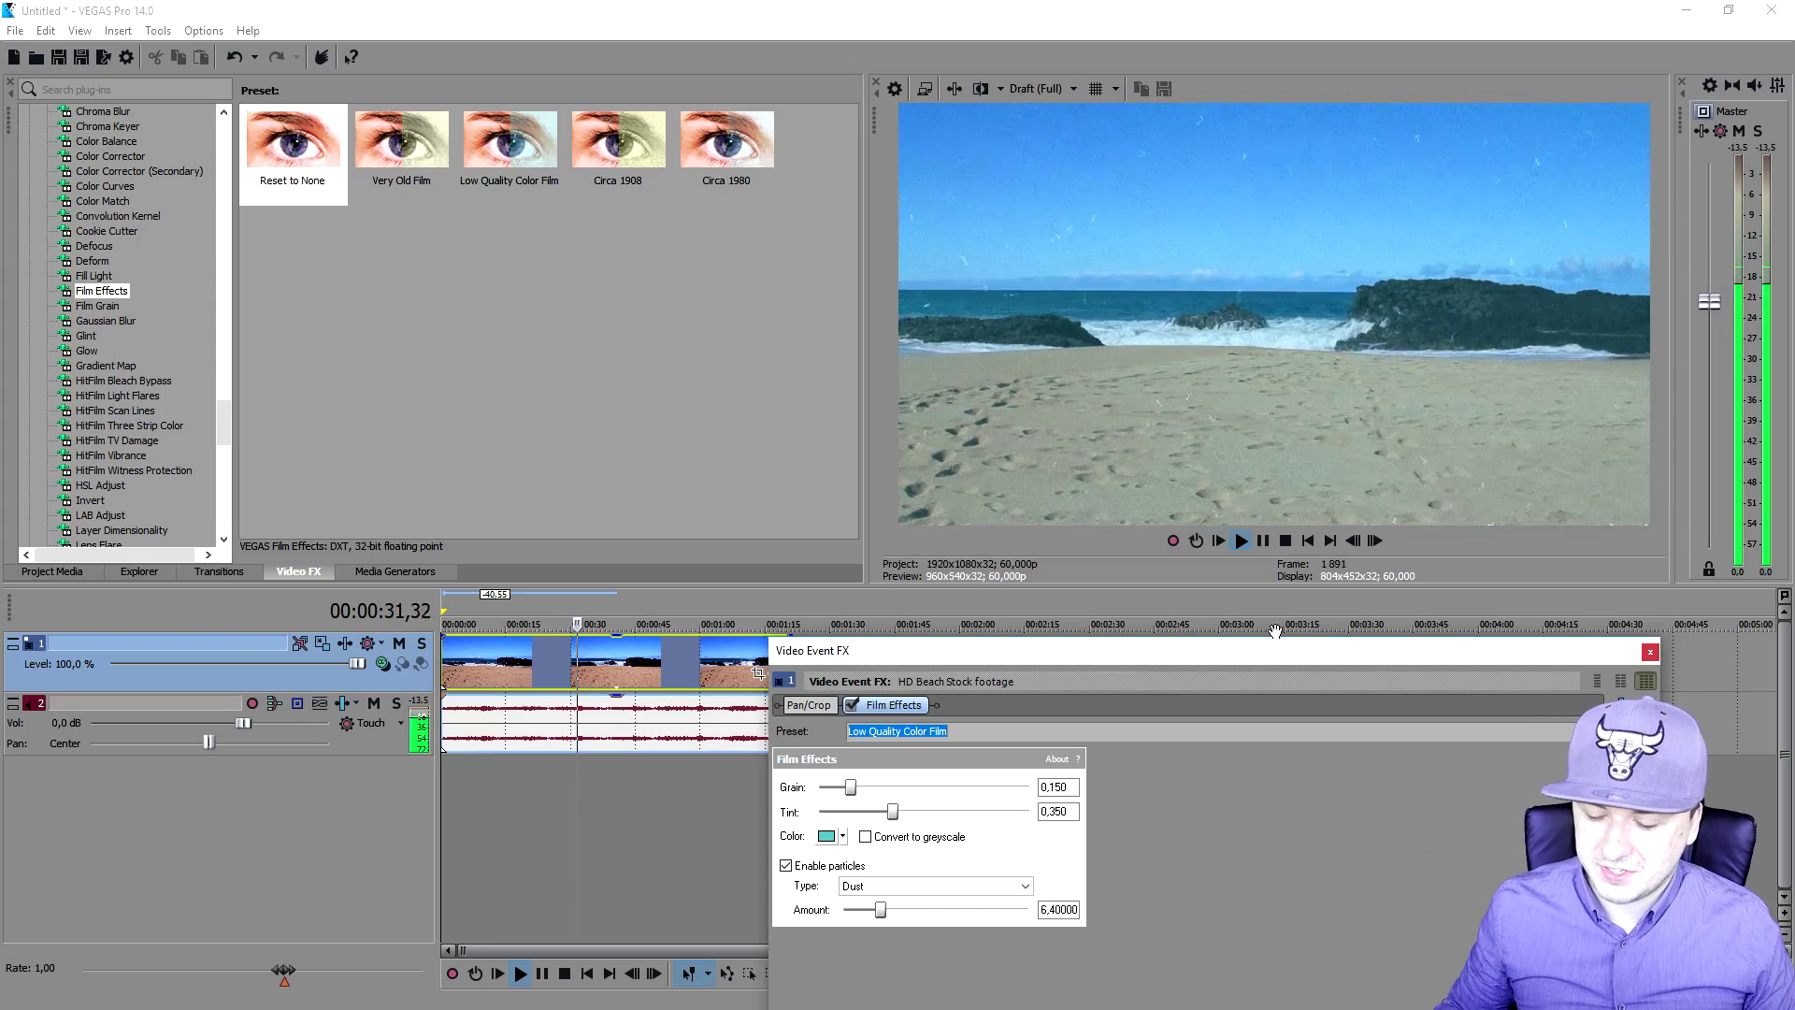
left_click(1601, 731)
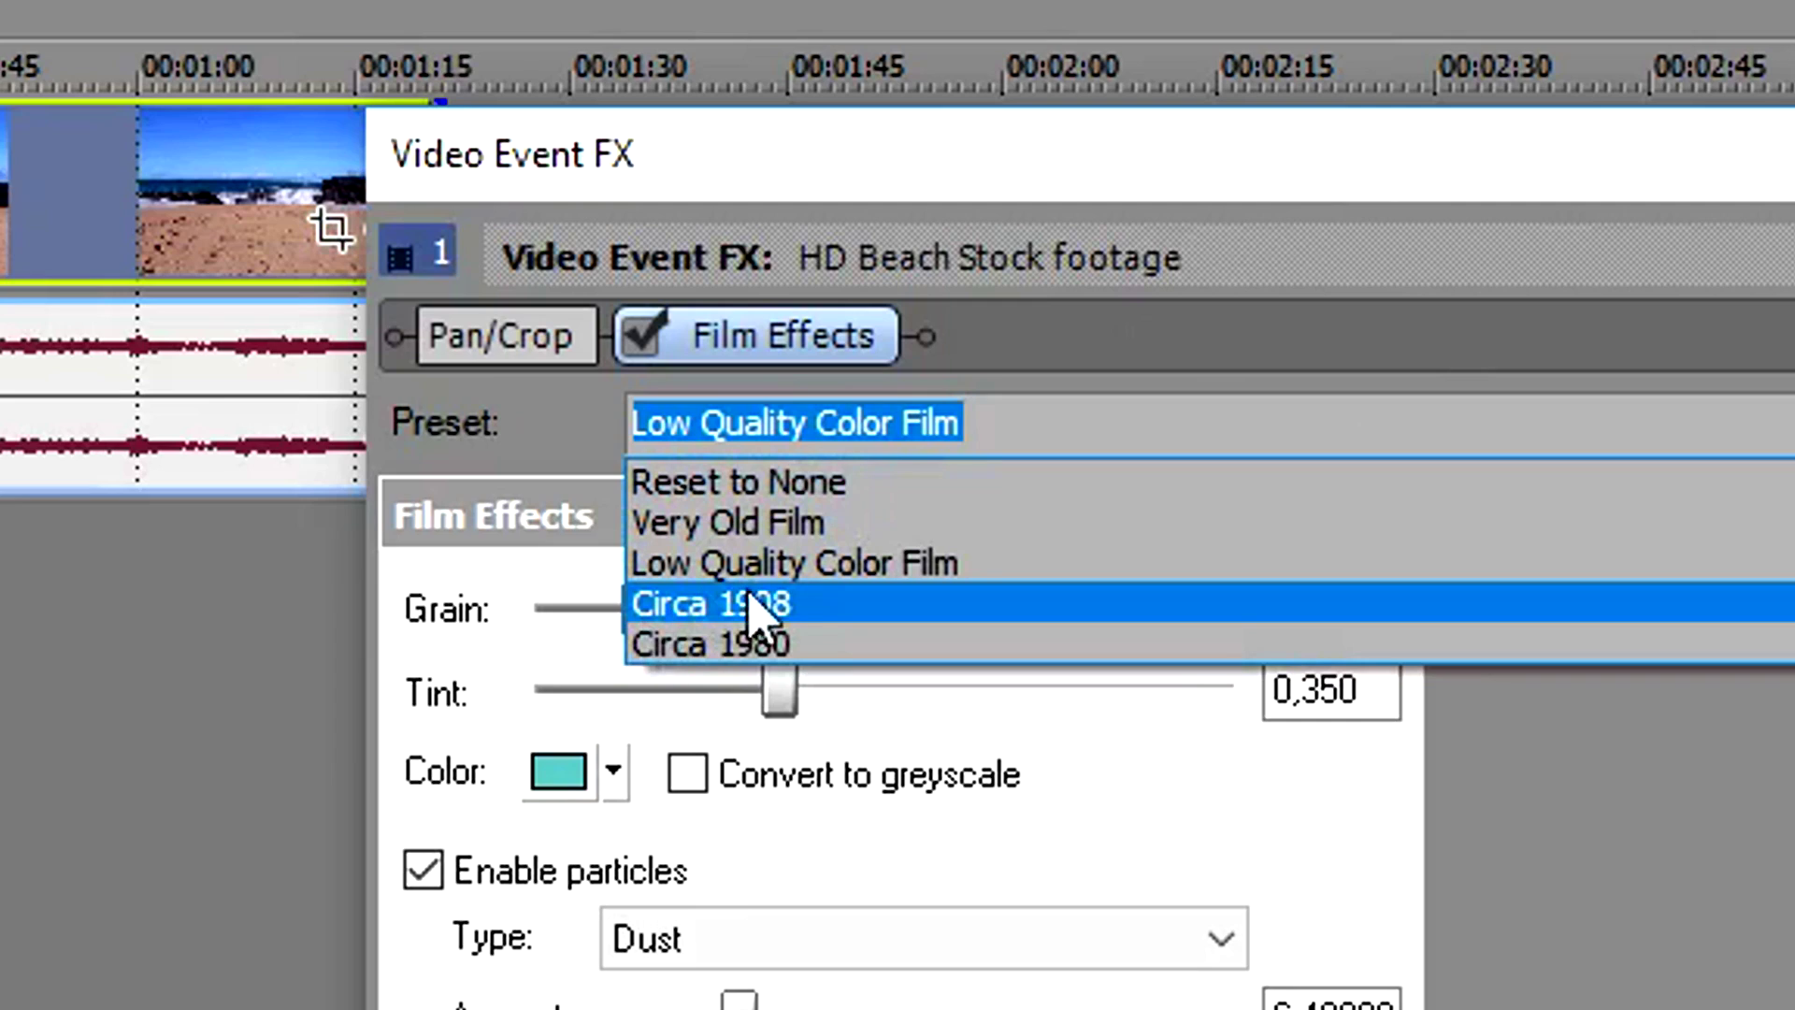
- Switch to Circa 1908 and set the preview quality to Draft (Half)
left_click(870, 608)
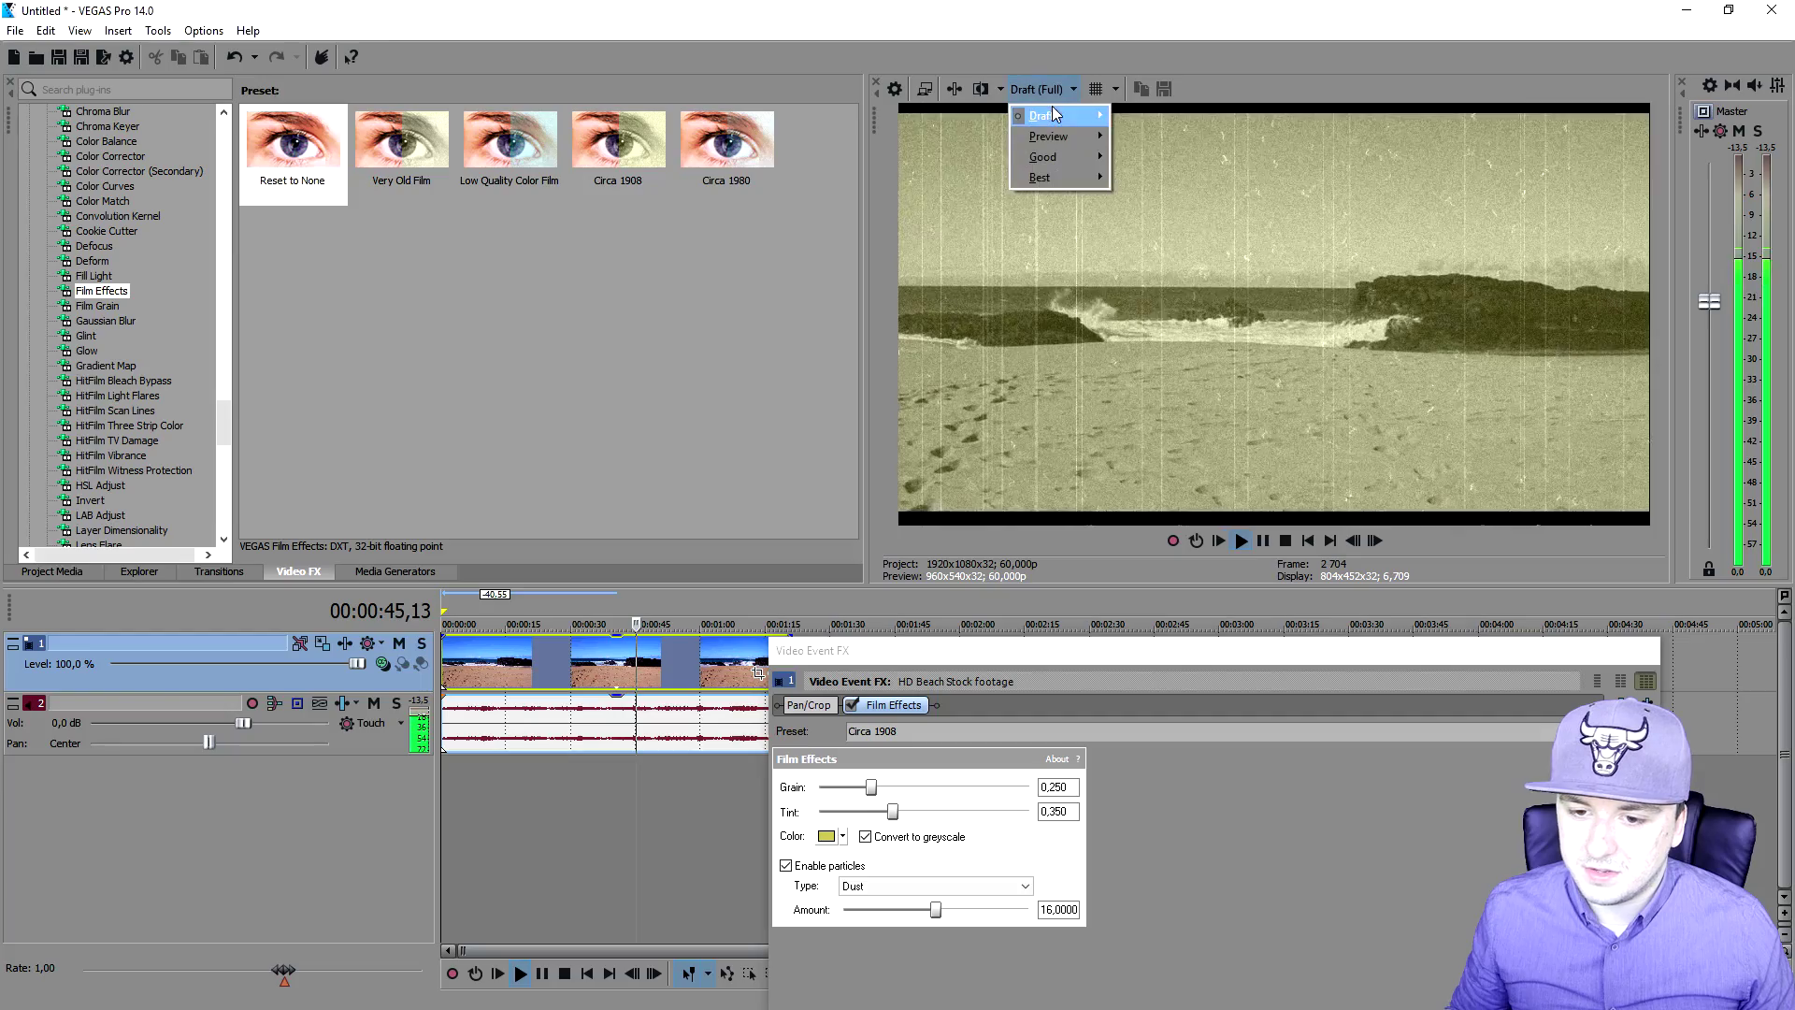
mouse_move(1052, 114)
left_click(1142, 157)
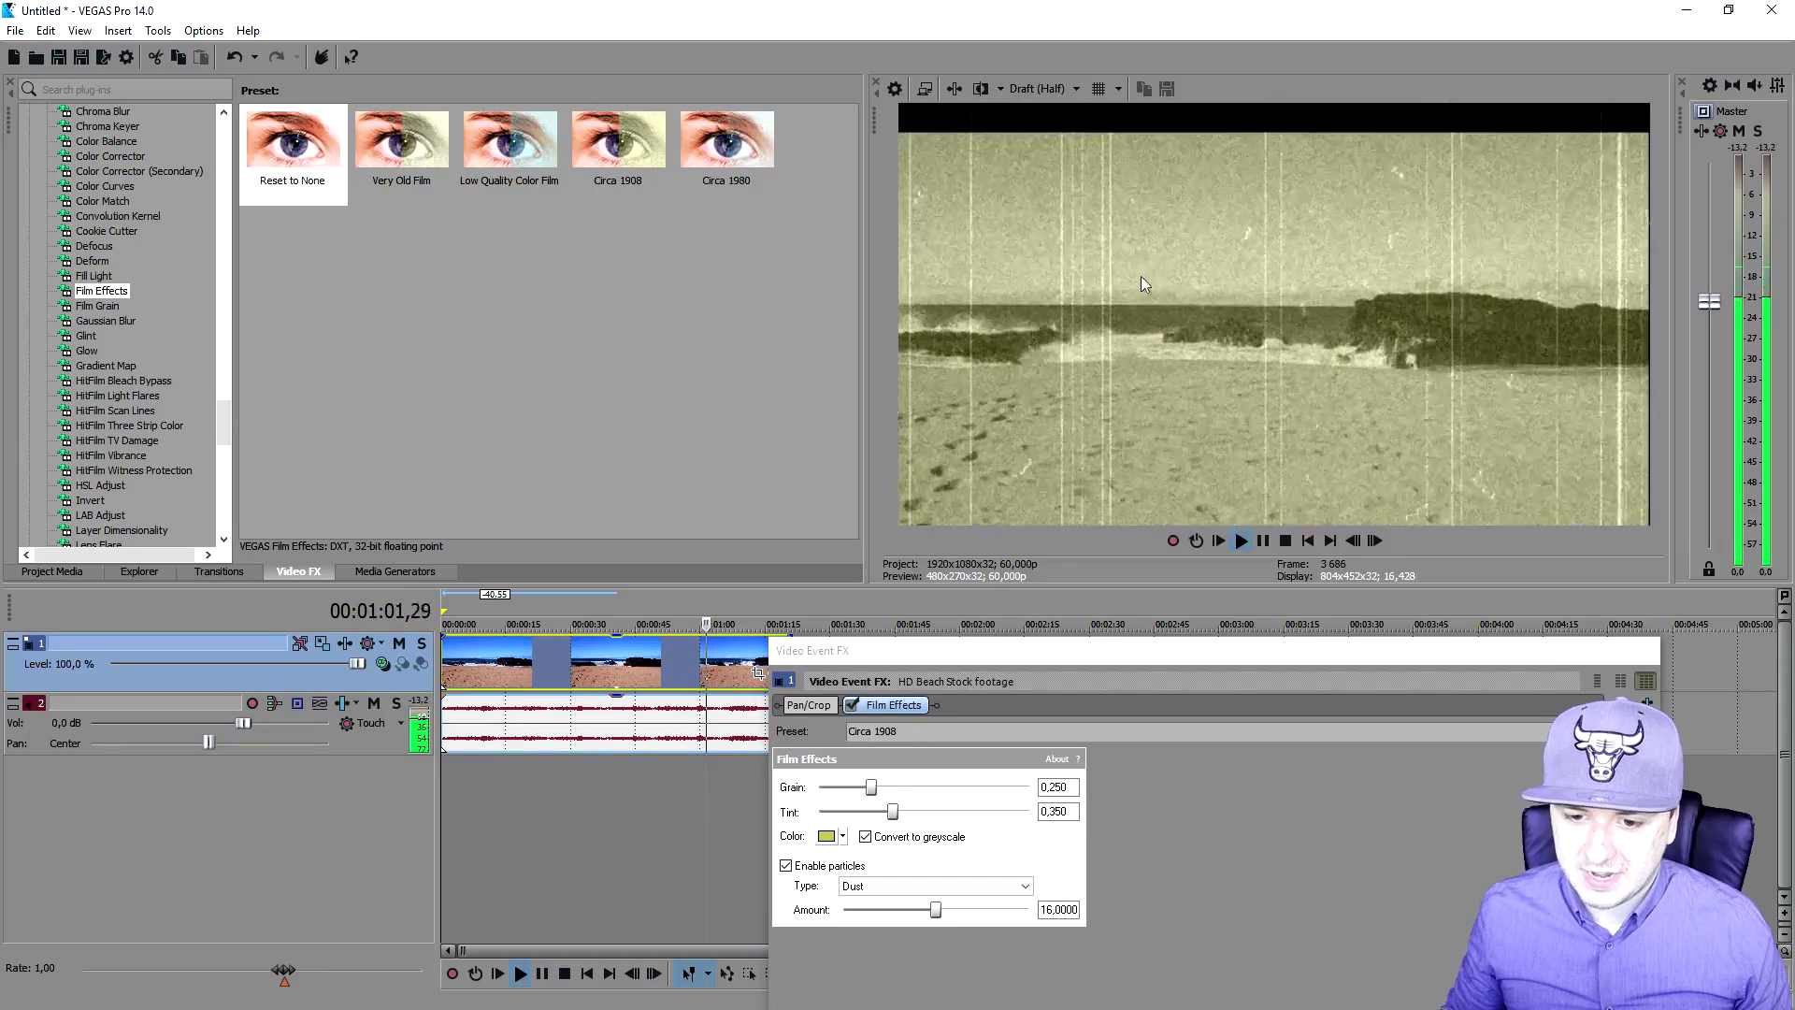
- Select the Circa 1980 preset from the Preset dropdown
left_click(1563, 731)
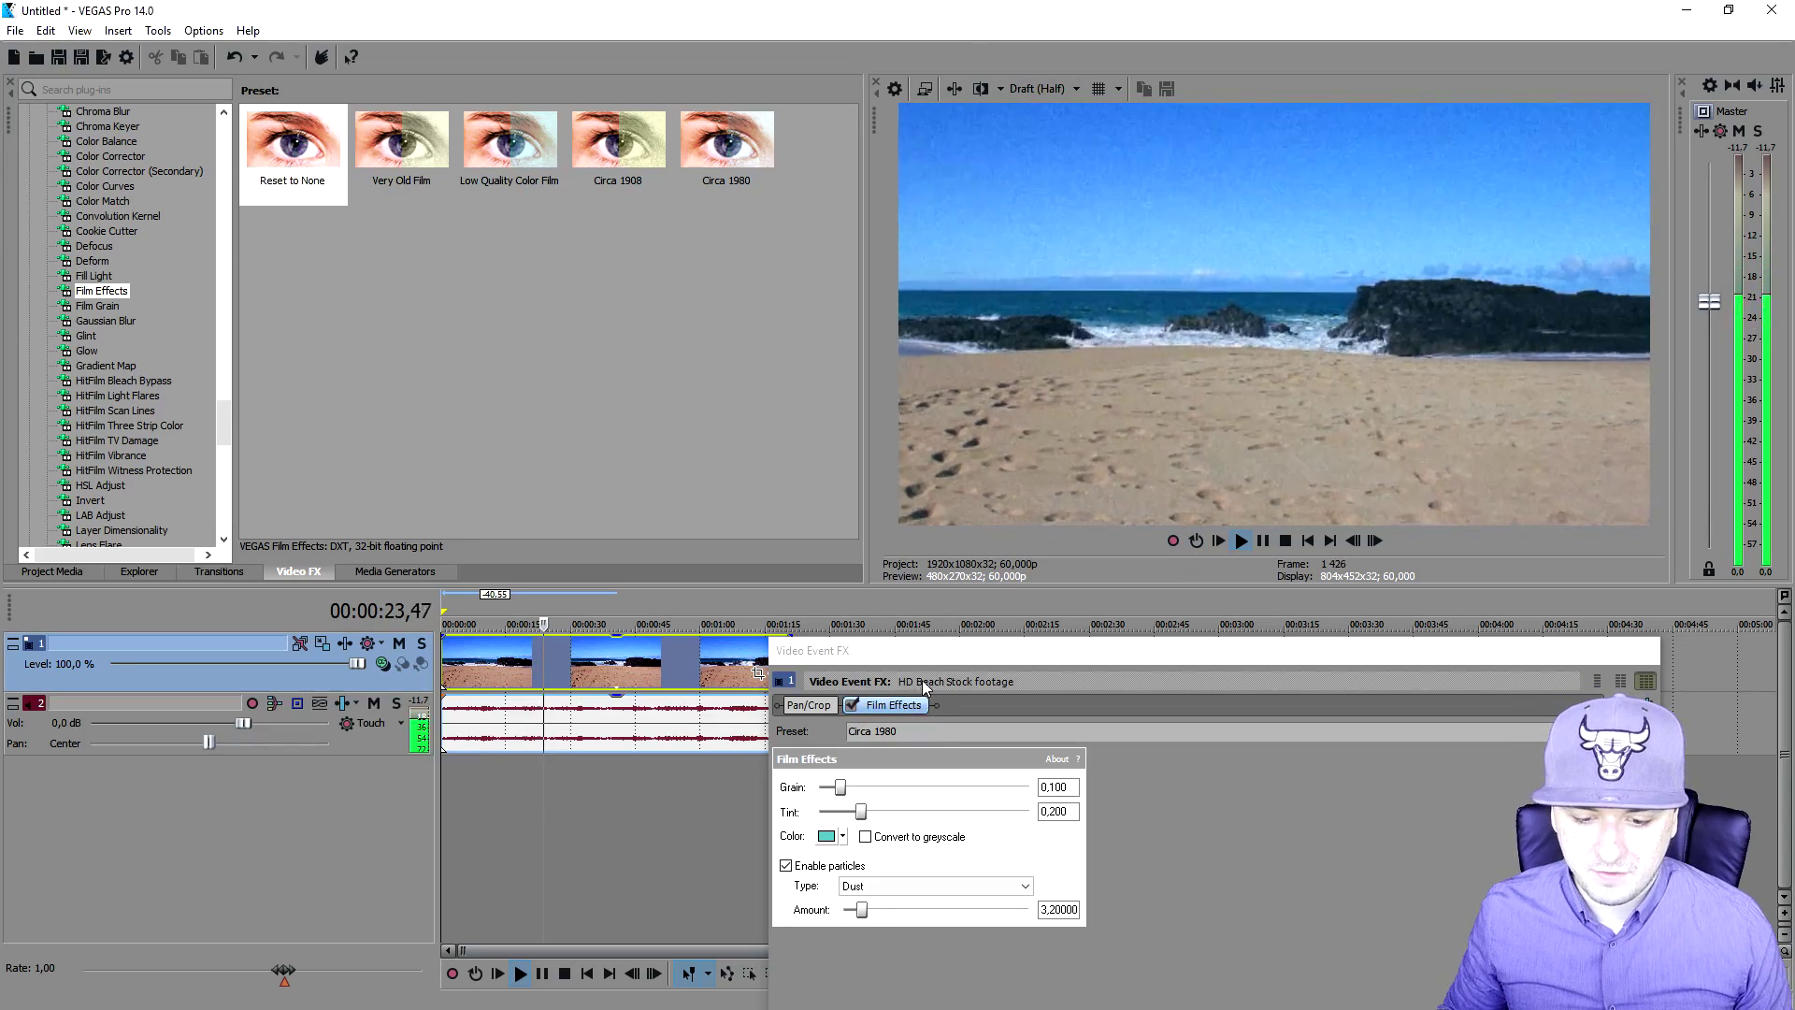
- Reset the film effect, reapply Very Old Film, and raise Grain to 1.000
left_click_drag(929, 653, 732, 771)
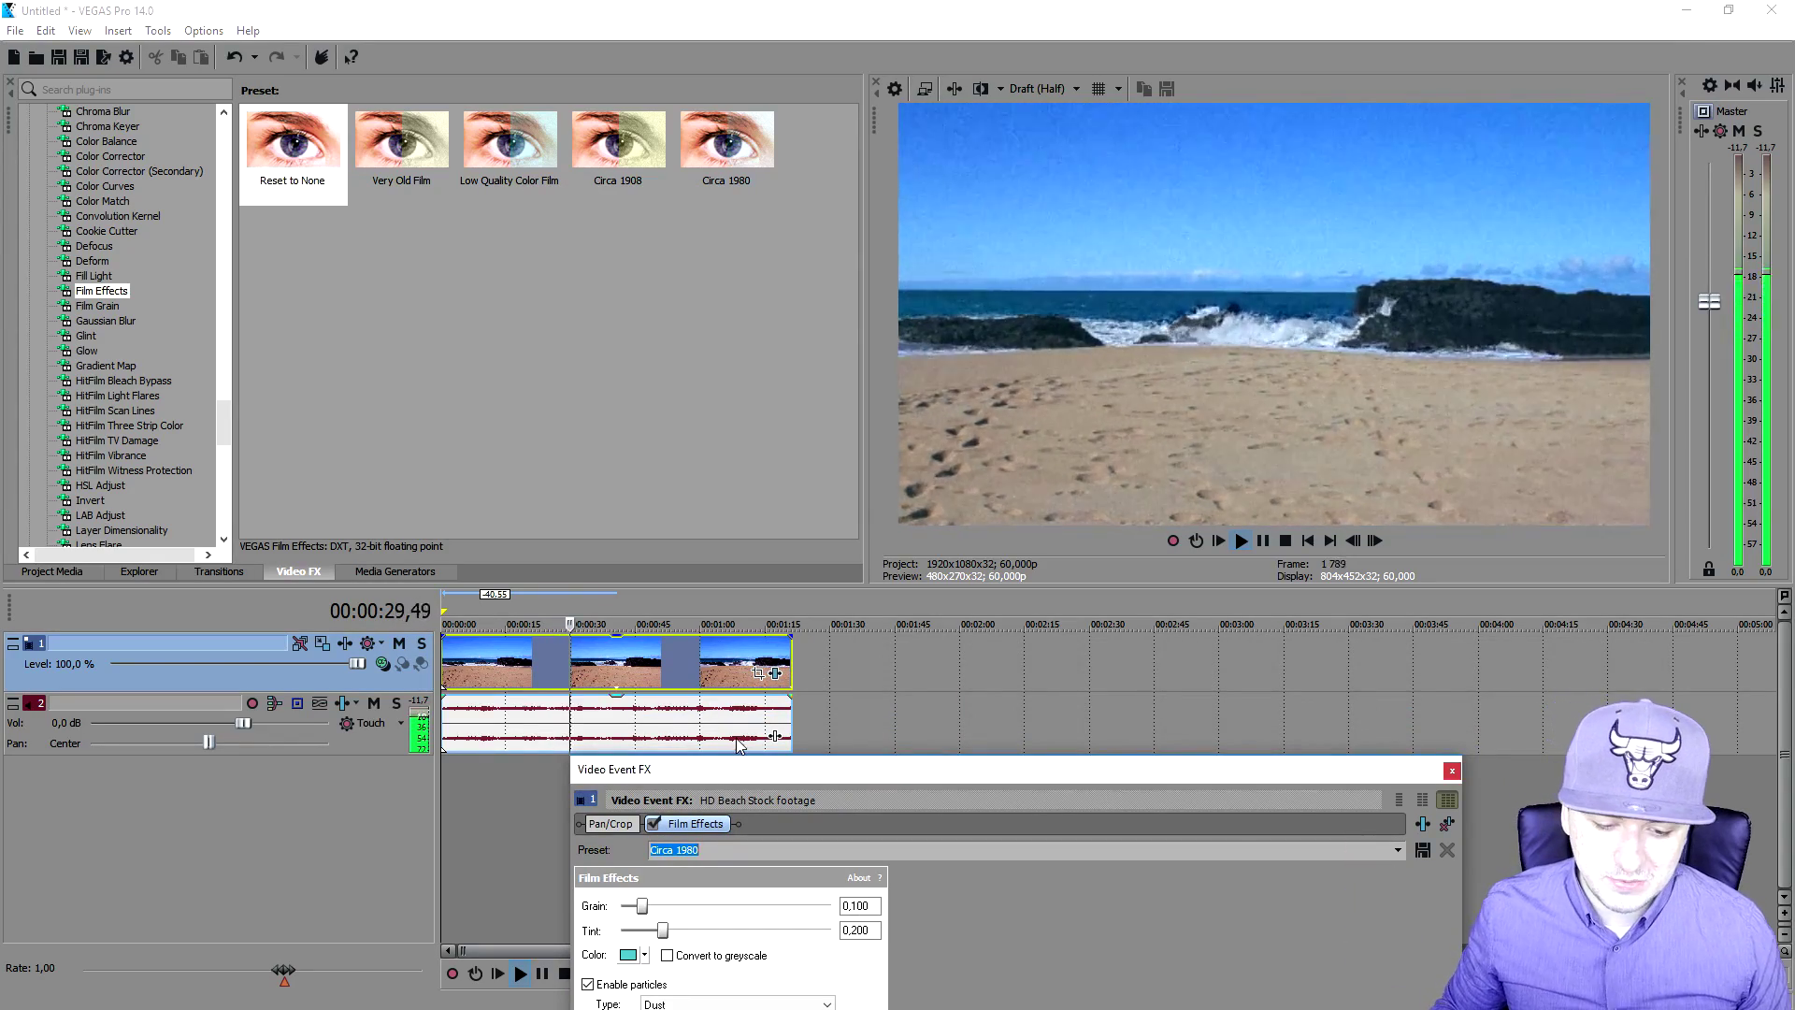
left_click_drag(776, 778, 760, 379)
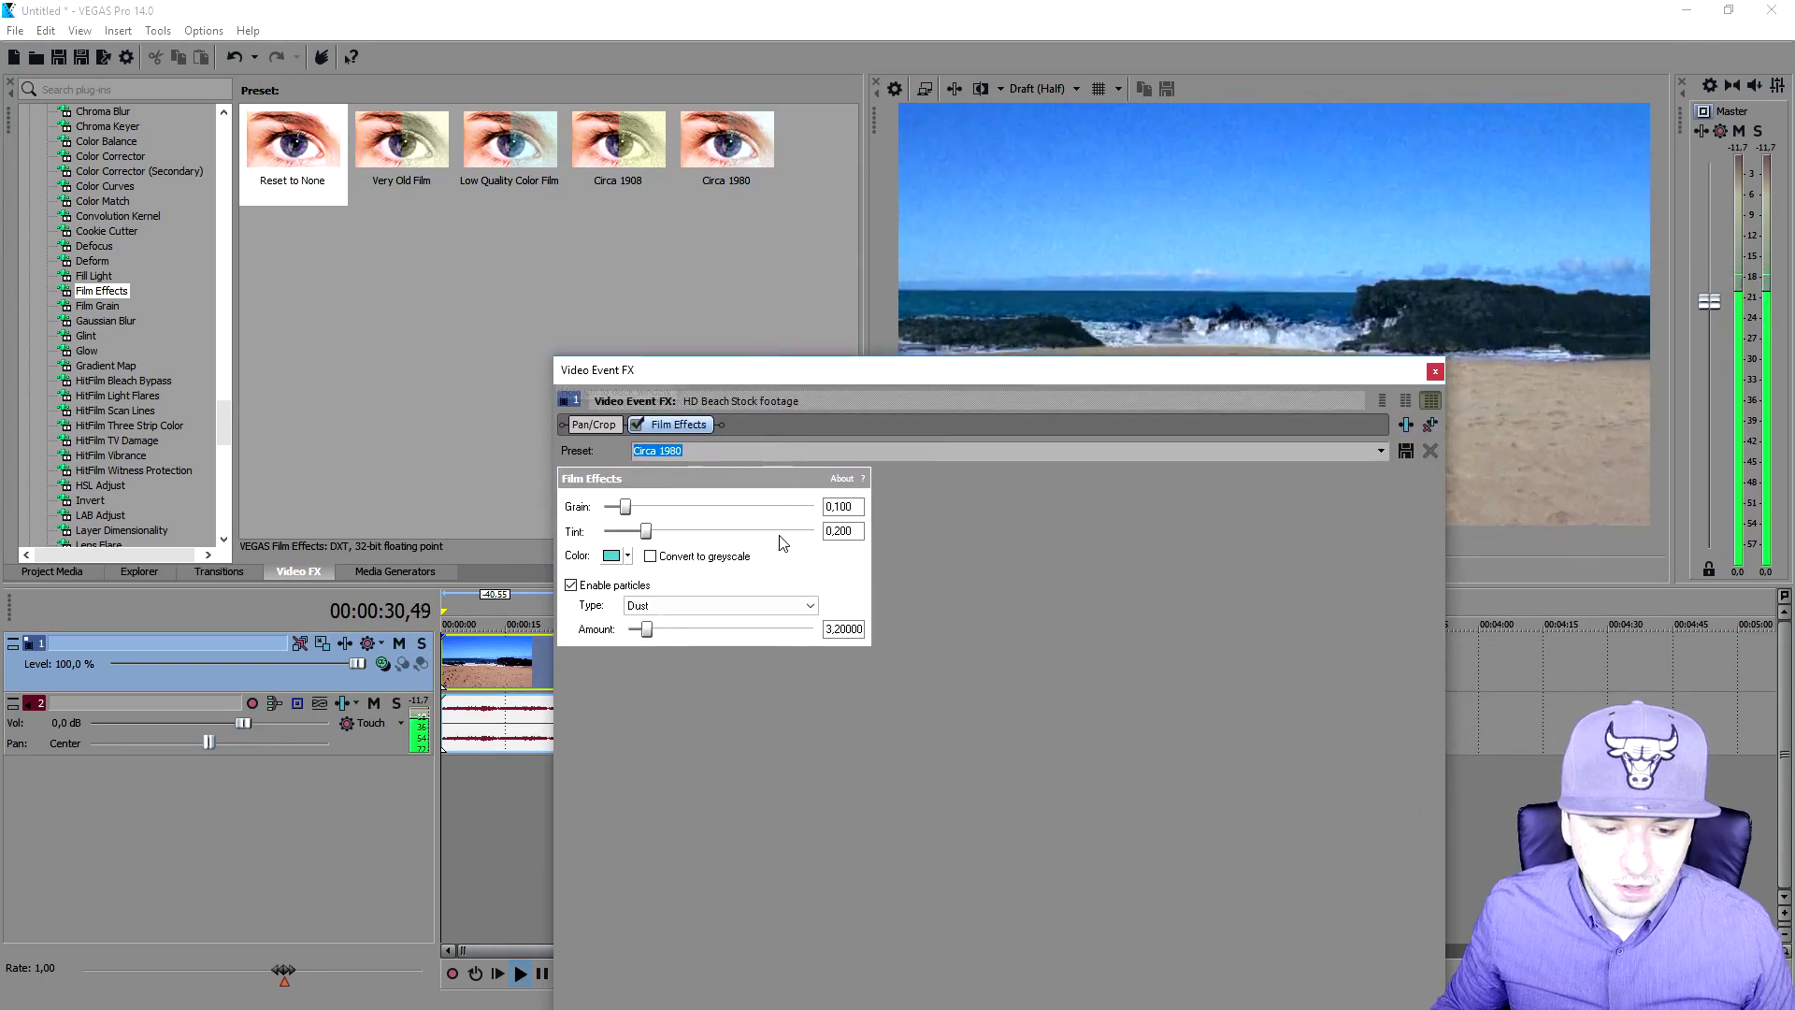
left_click(1284, 450)
left_click(1354, 468)
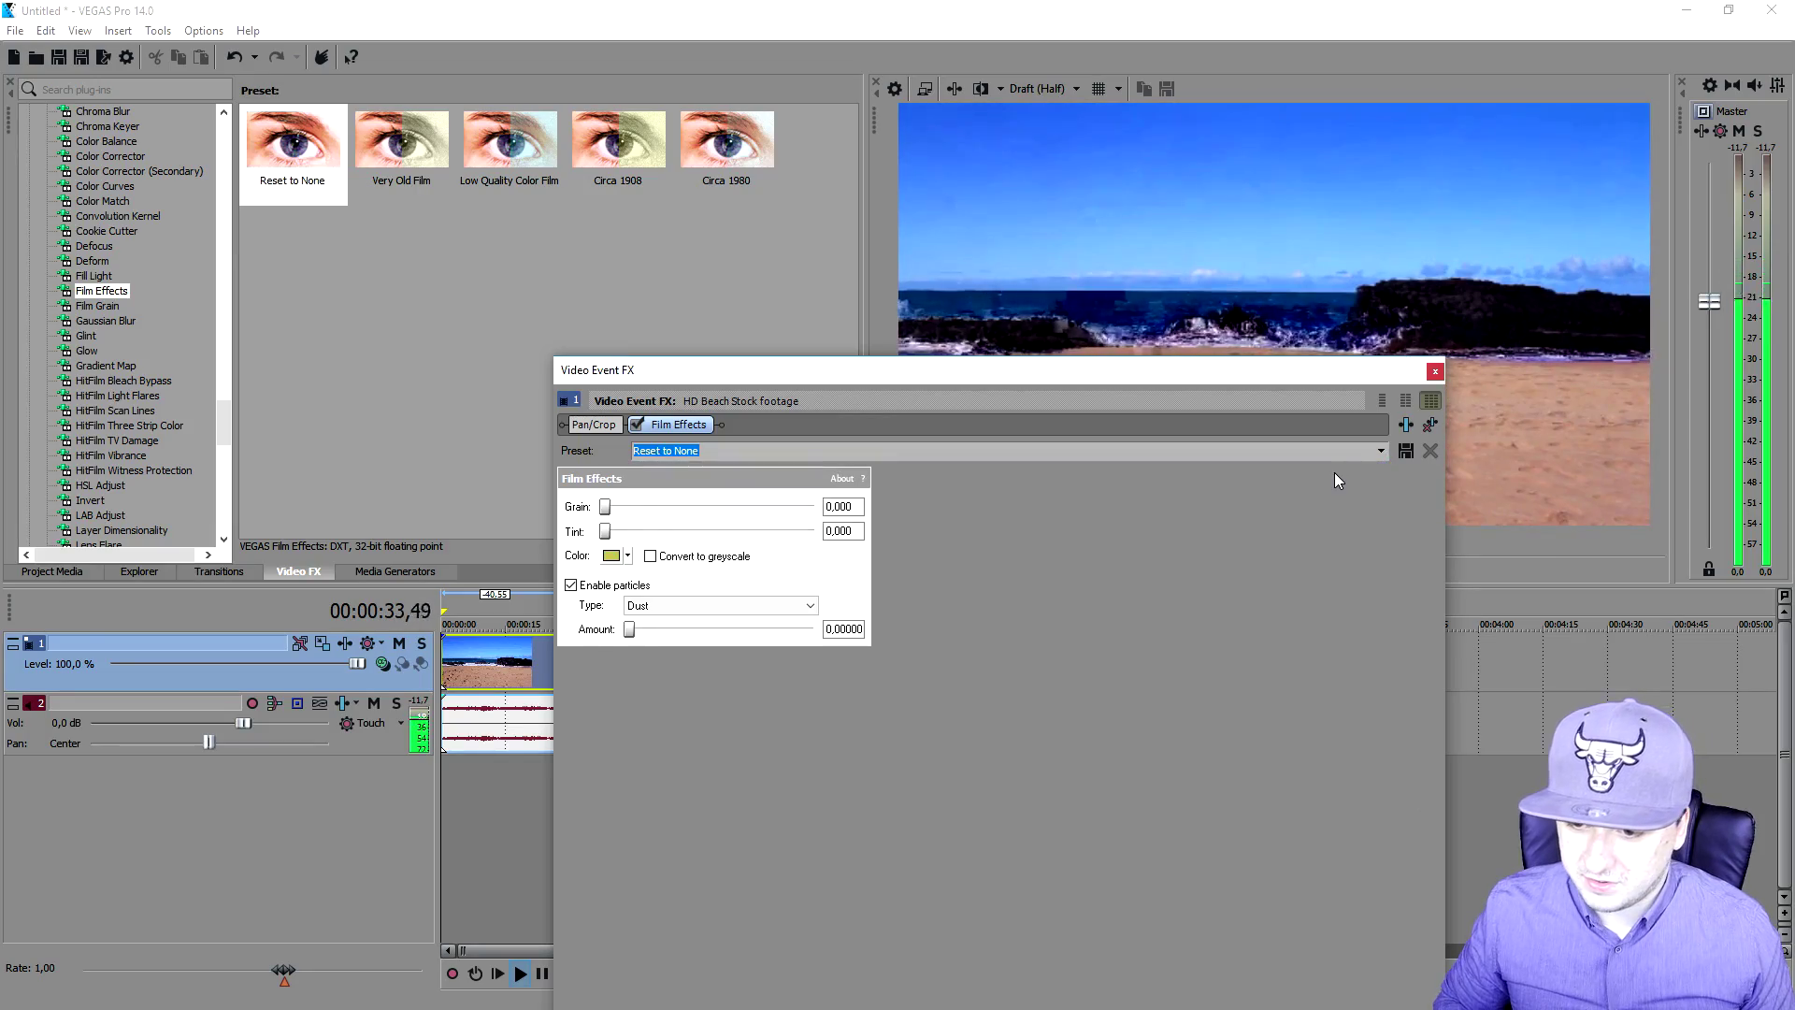
key("Down")
left_click_drag(916, 369, 1049, 456)
left_click_drag(770, 594, 863, 601)
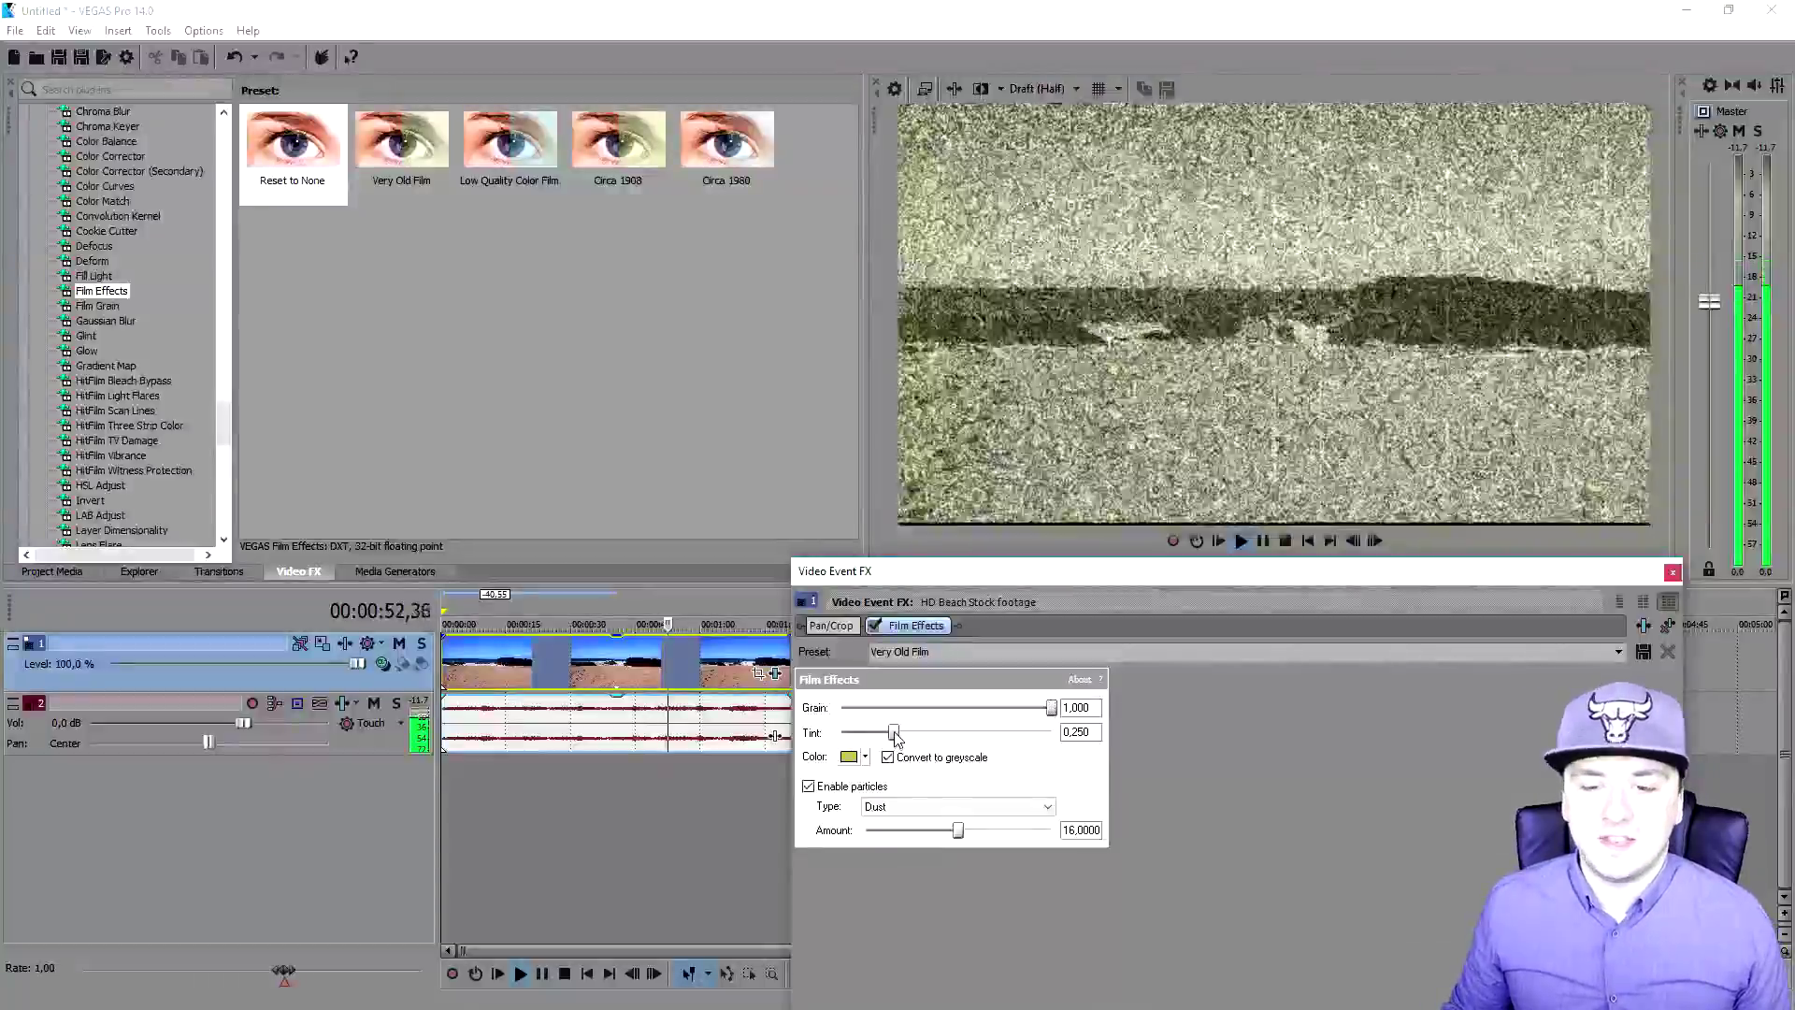
- Set Tint to 0.397 and change the tint colour to black
mouse_move(895, 735)
left_mouse_down()
mouse_move(1132, 732)
mouse_move(841, 755)
mouse_move(924, 733)
left_mouse_up()
left_click(860, 759)
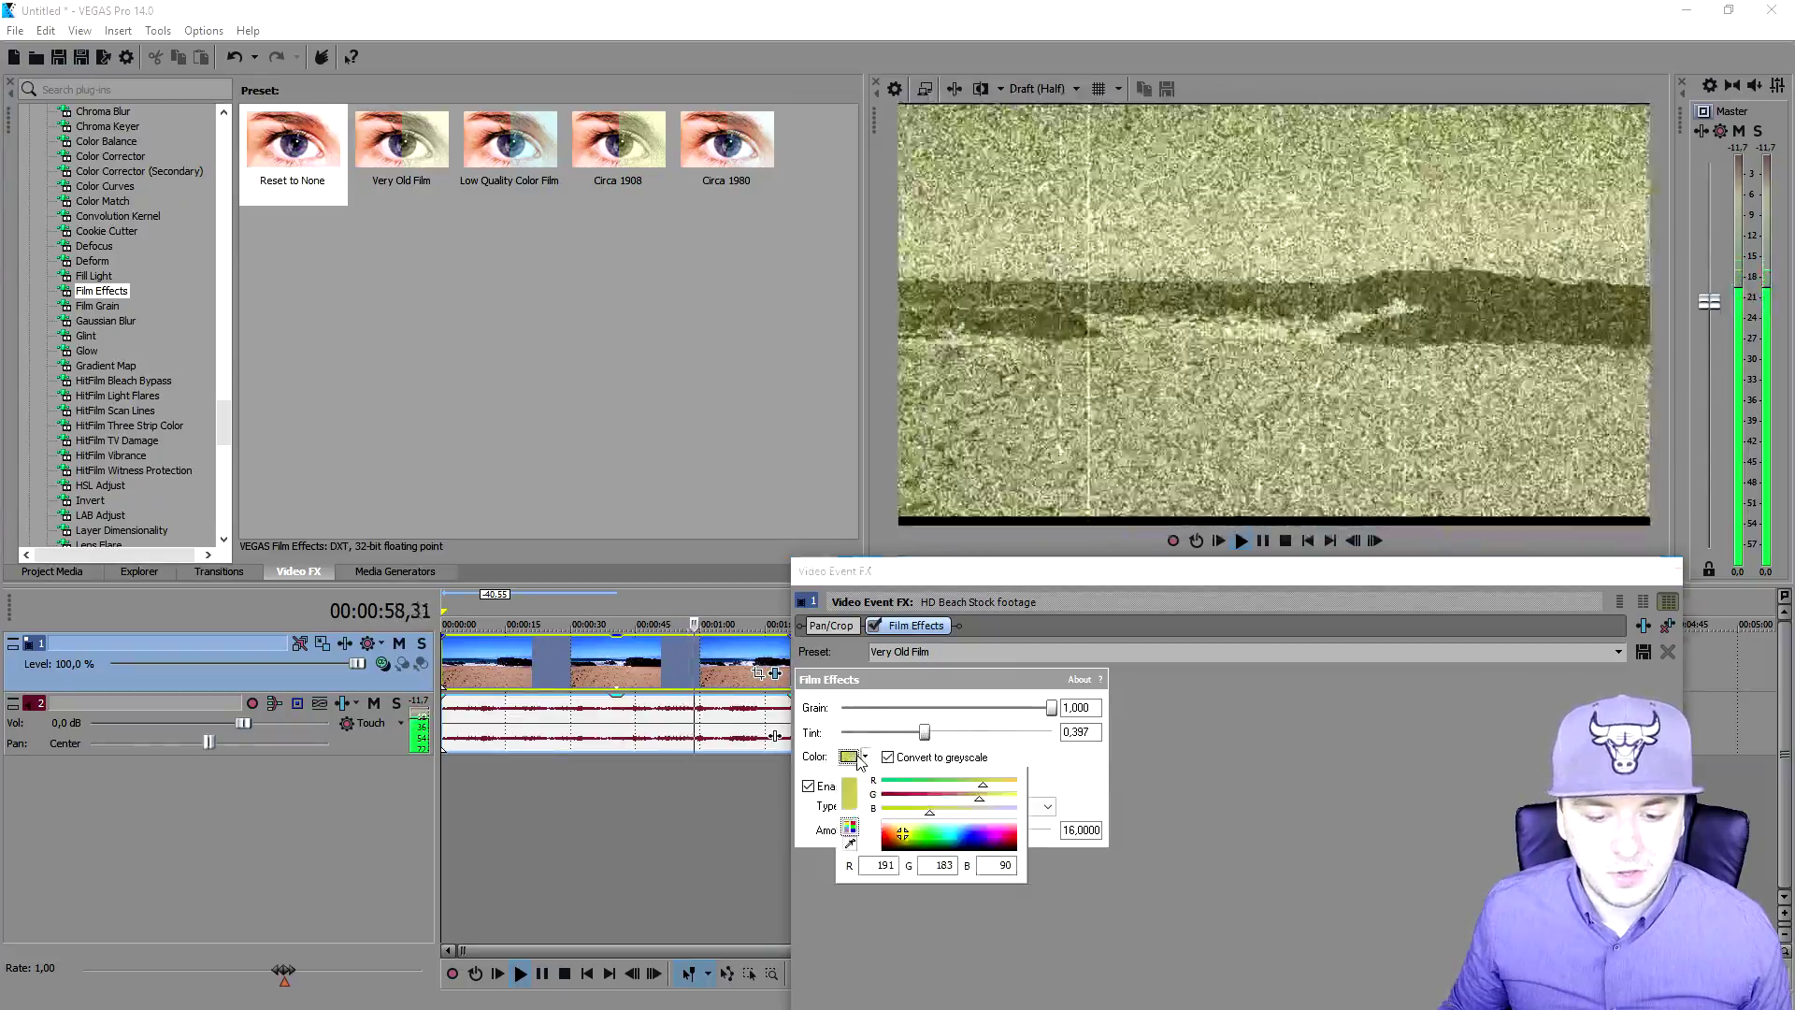
left_click_drag(903, 835, 902, 847)
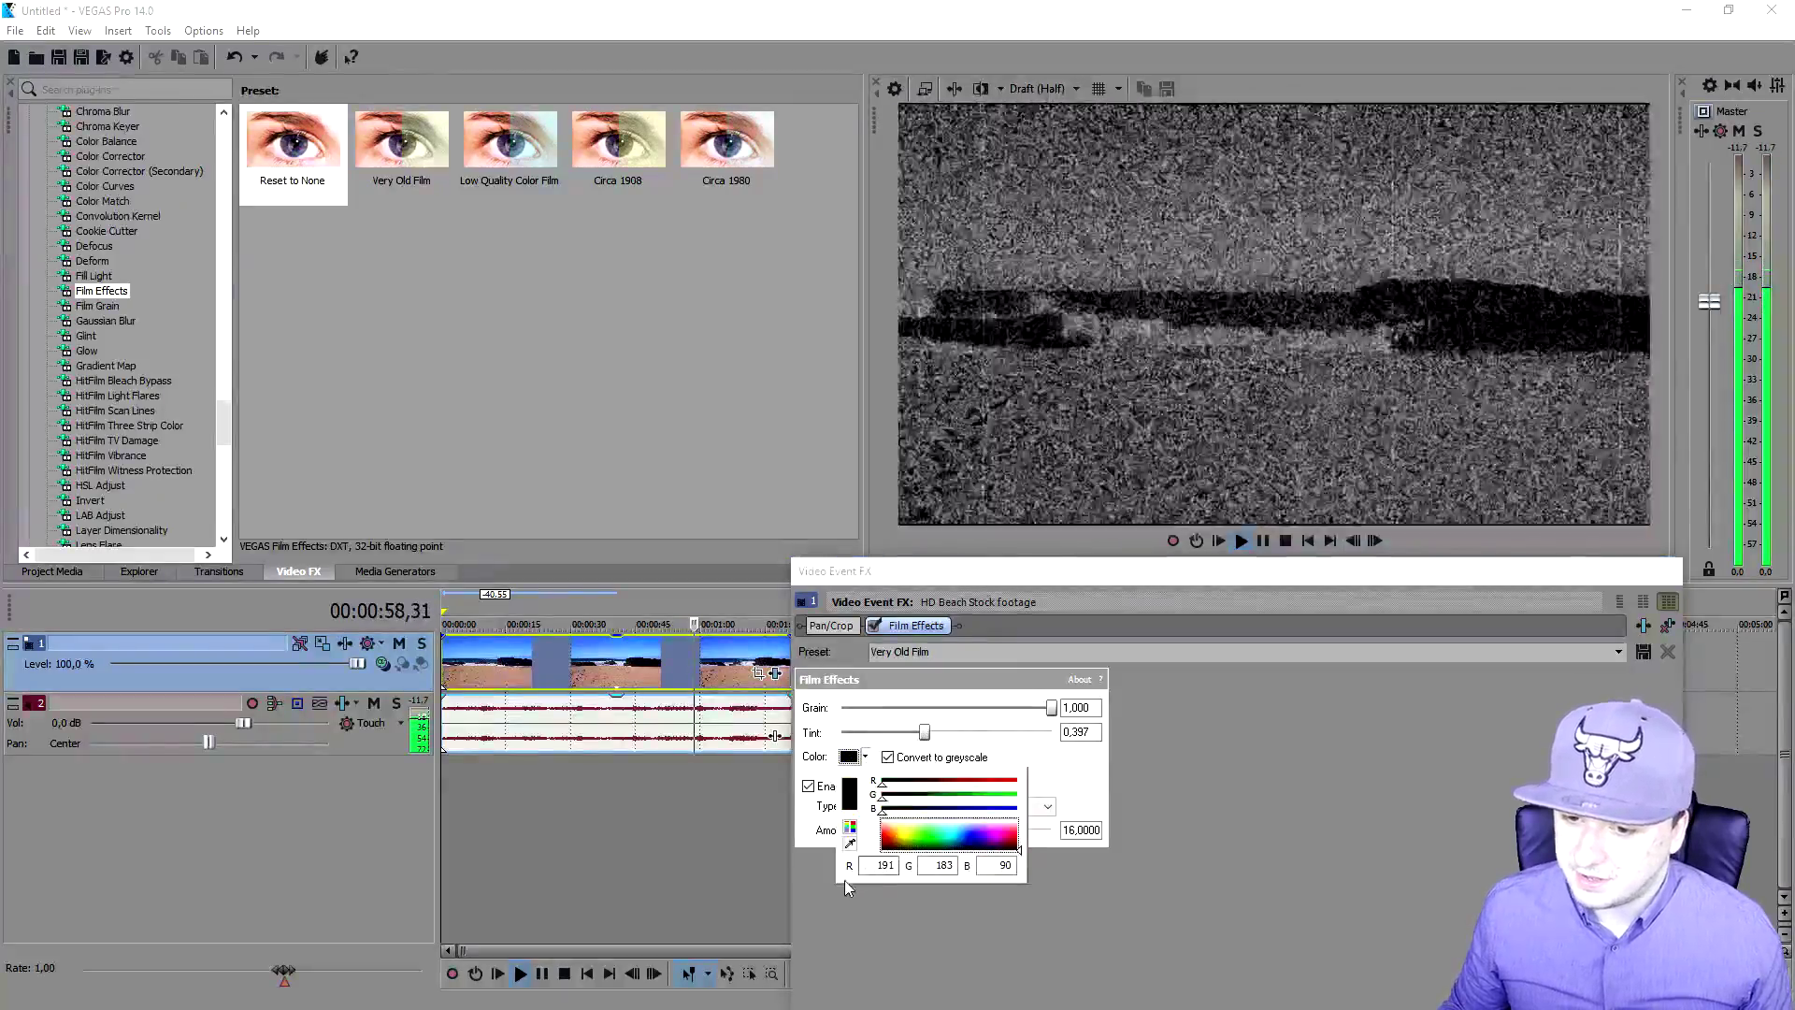
left_click(1388, 793)
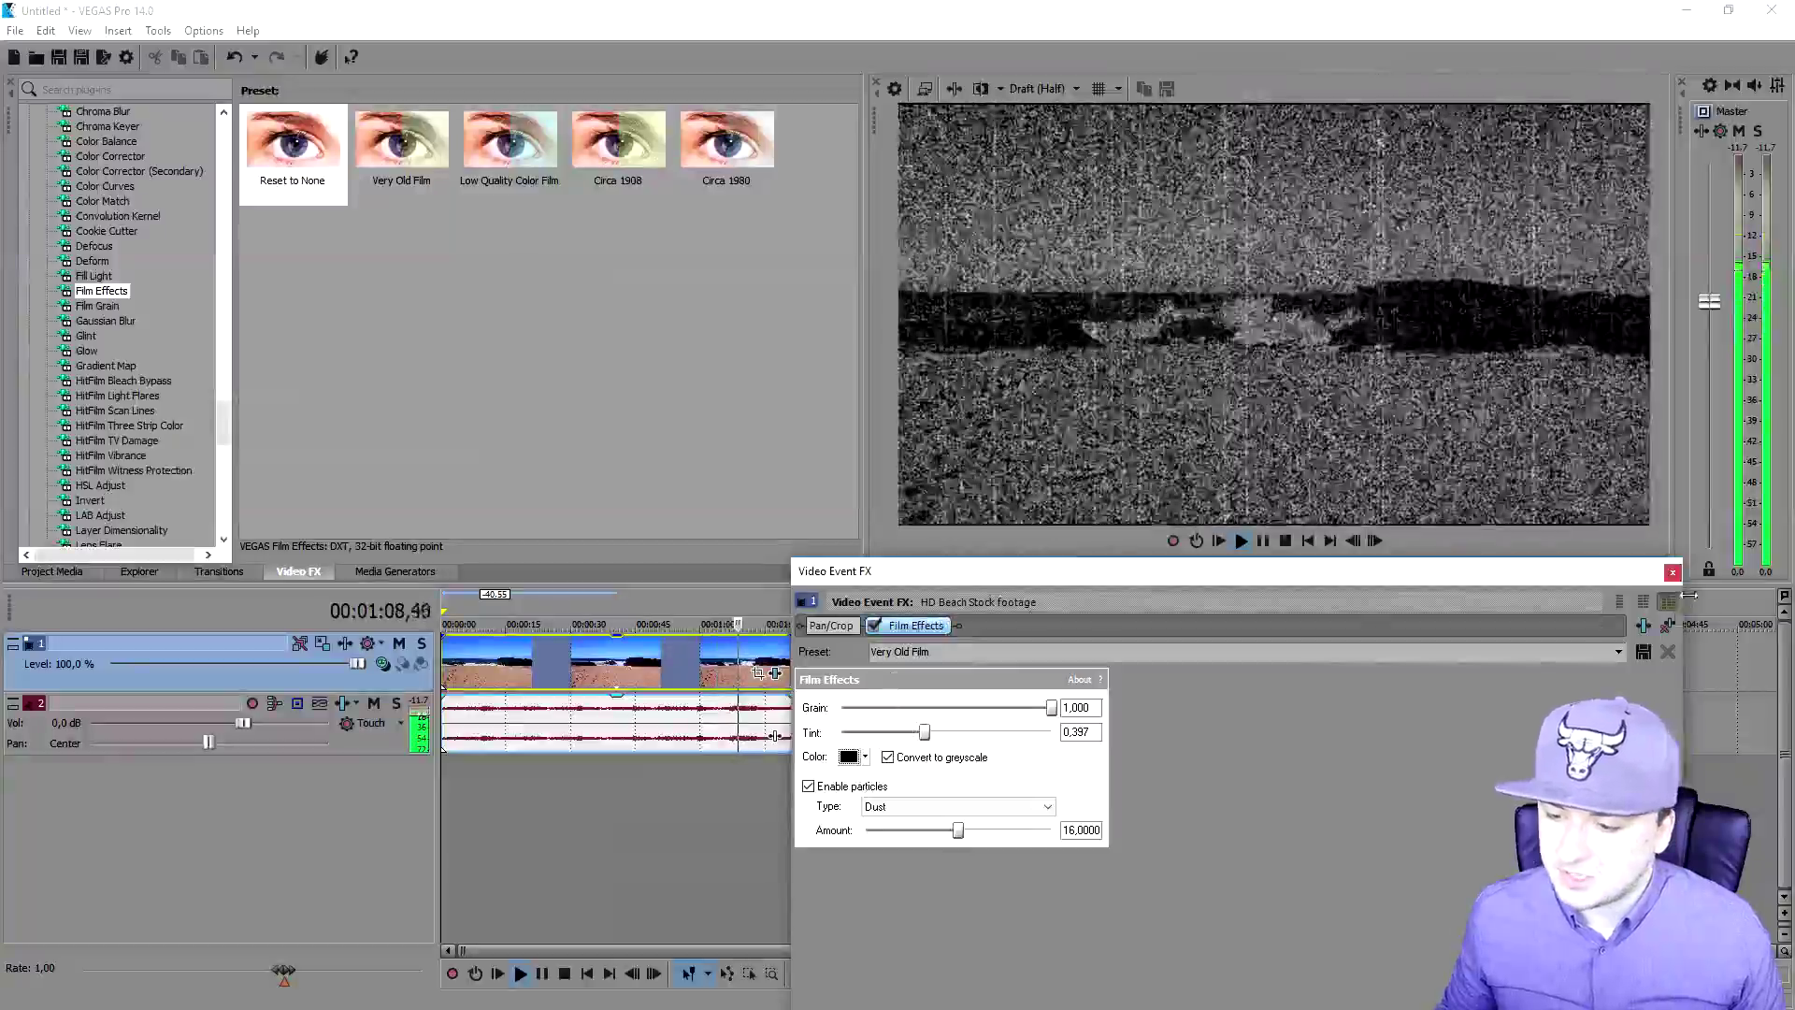
- Close the Video Event FX window and stop playback
left_click(1672, 571)
key("space")
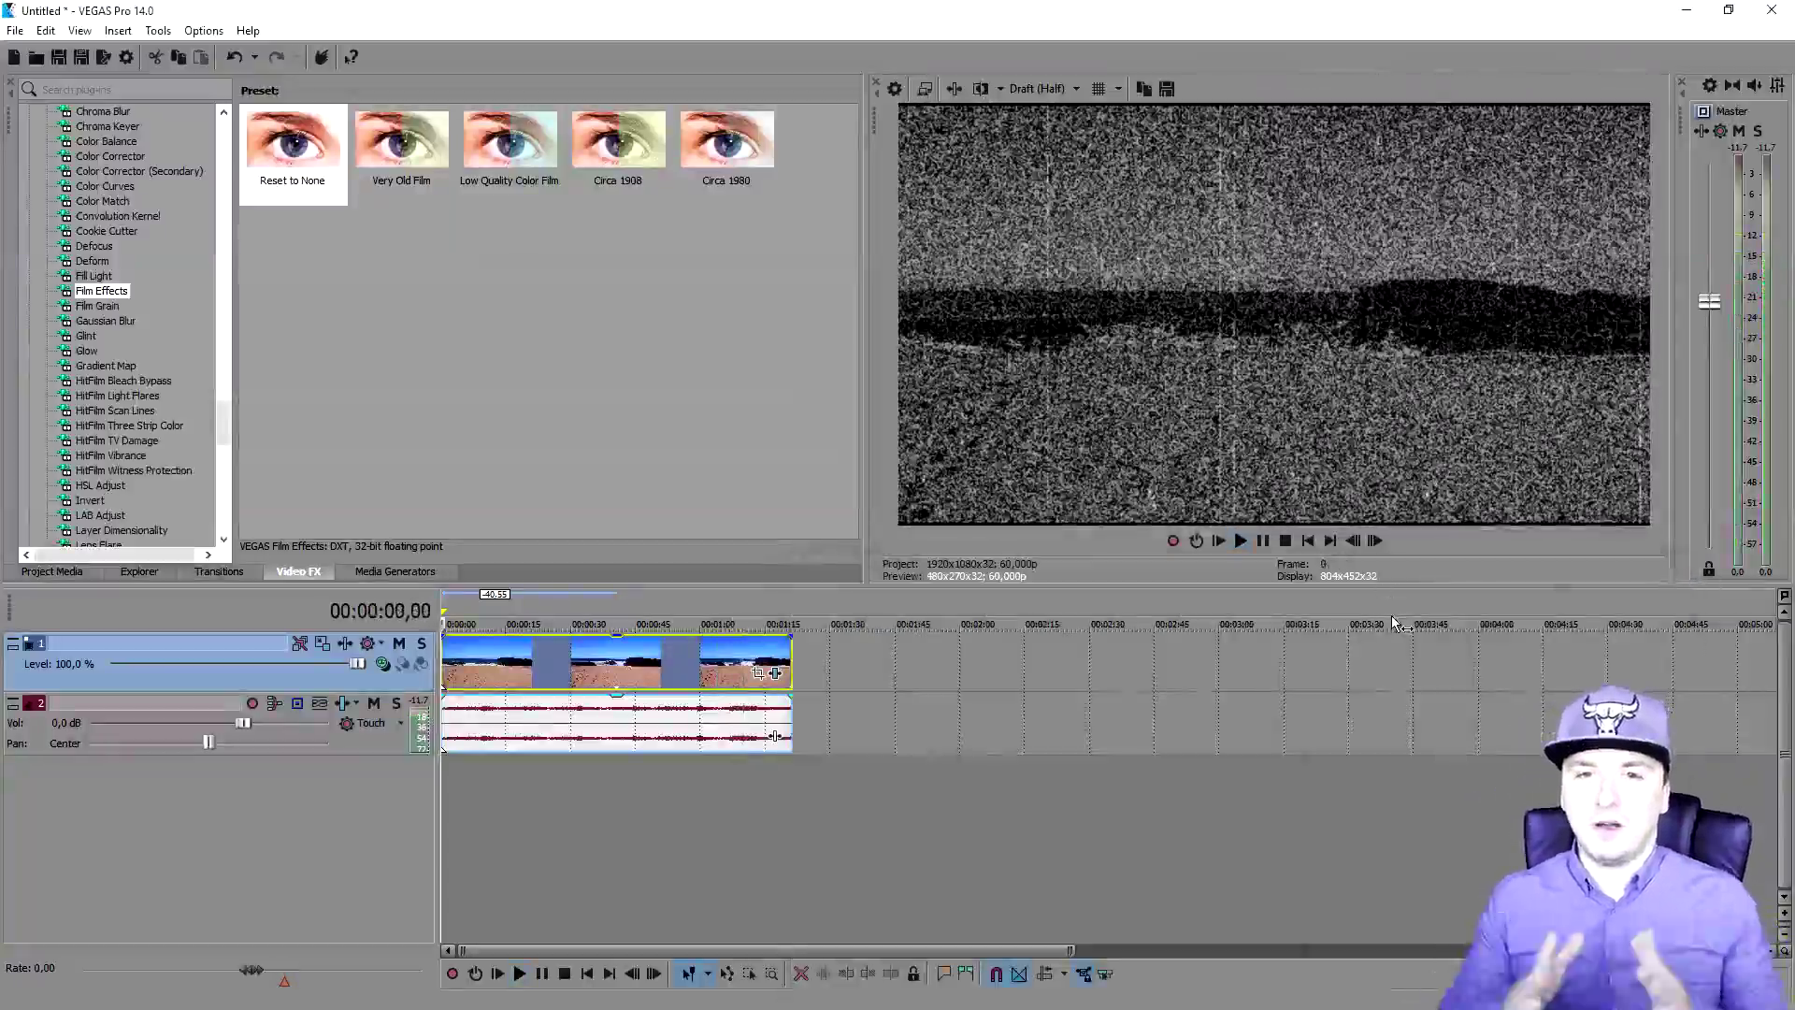